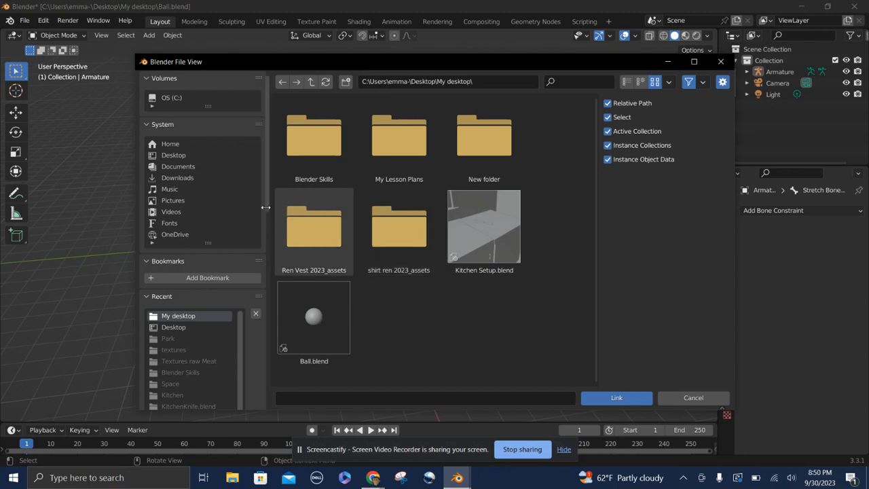
Link the Cube object from Room EX.blend in the Desktop folder into the scene
{"action": "left_click", "coordinate": [186, 156]}
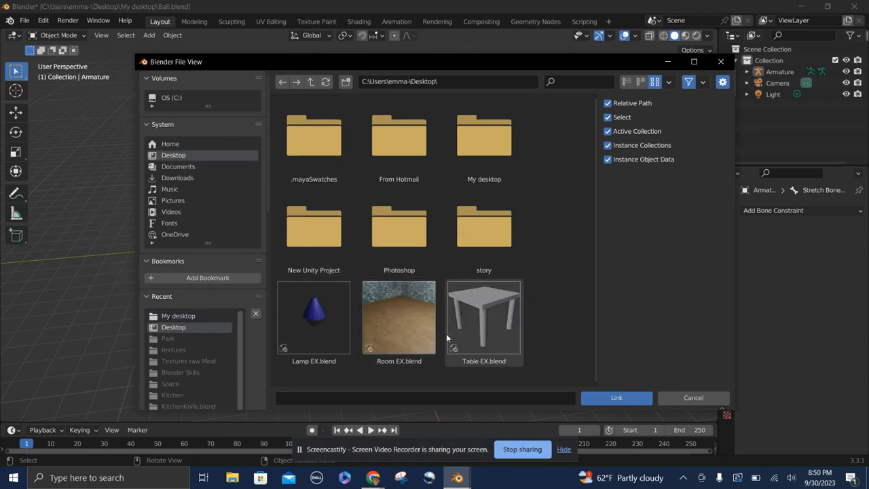
{"action": "left_click", "coordinate": [390, 333]}
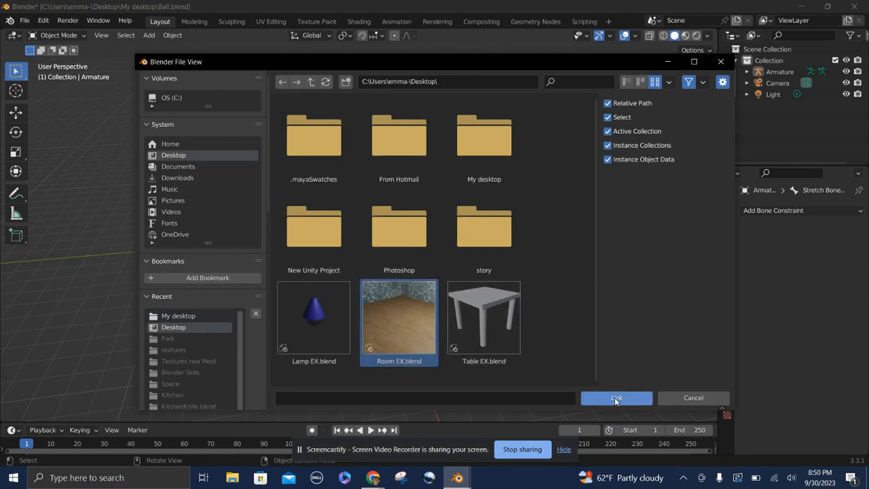
{"action": "double_click", "coordinate": [407, 334]}
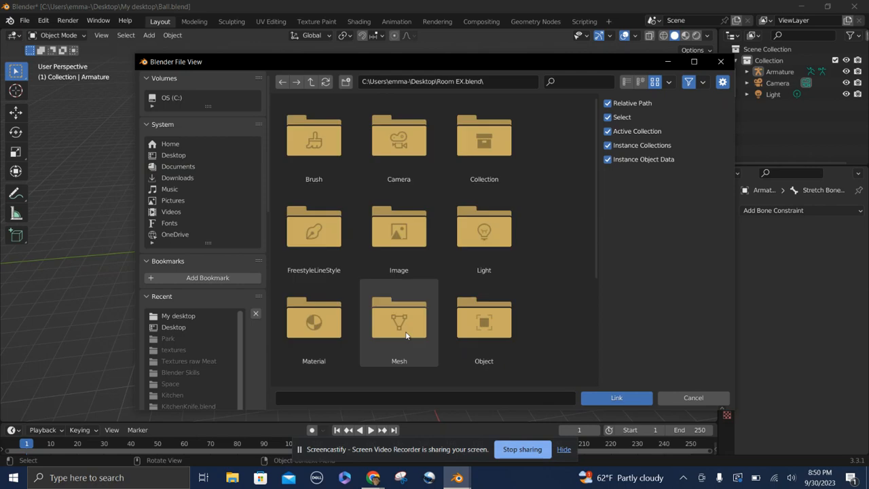
{"action": "double_click", "coordinate": [473, 323]}
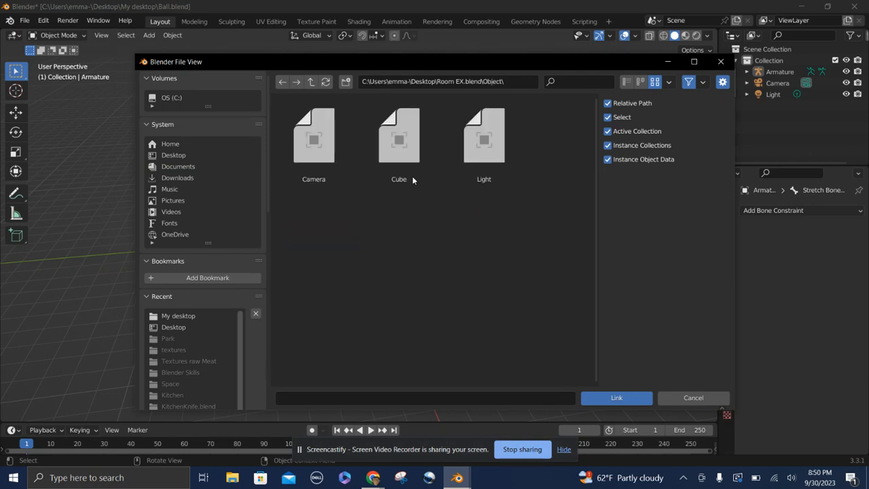
{"action": "double_click", "coordinate": [401, 156]}
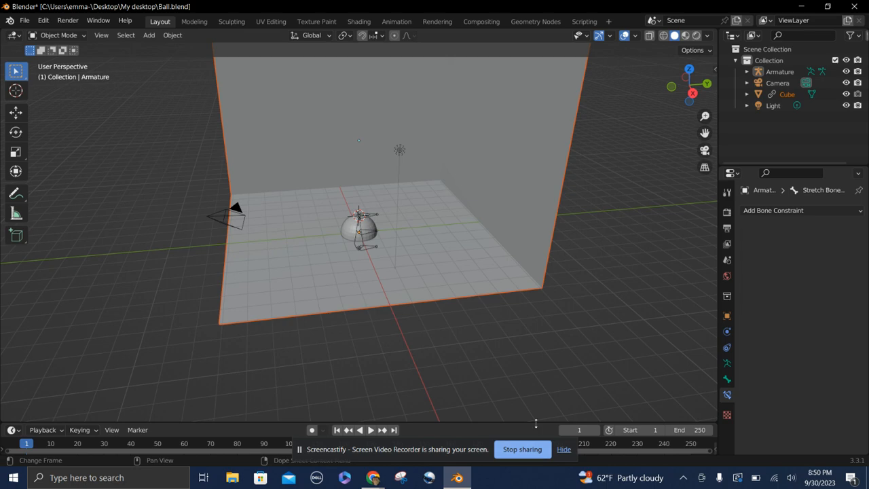
Enlarge the timeline area and raise the ball's armature about 0.8 m along the global Z axis so the ball rests on the floor
{"action": "left_click_drag", "start_coordinate": [535, 422], "coordinate": [531, 361]}
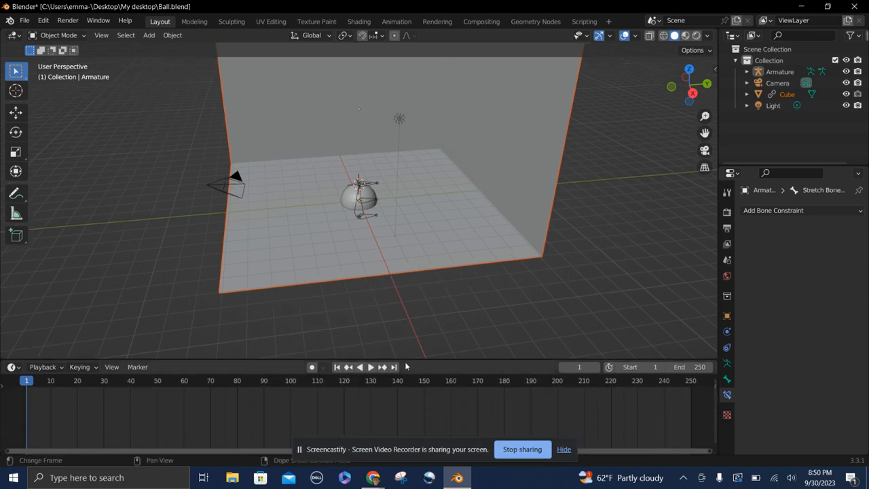
{"action": "left_click", "coordinate": [368, 201]}
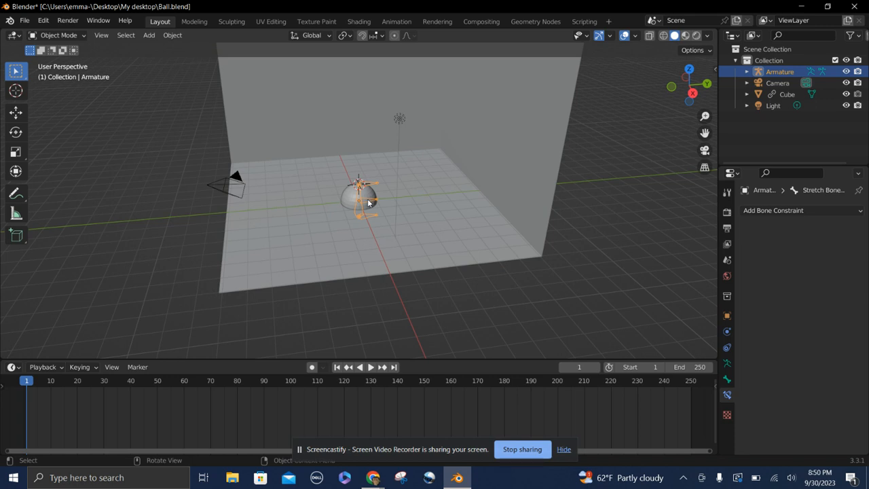
{"action": "key", "text": "g"}
{"action": "key", "text": "z"}
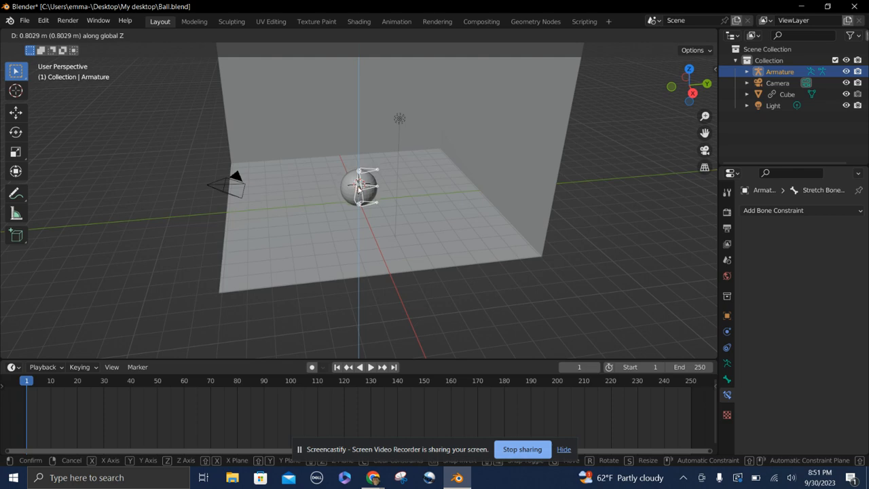
{"action": "left_click", "coordinate": [388, 201]}
Move the camera along the global Y axis to a Y location of about 0.67 m
{"action": "scroll", "coordinate": [351, 182], "scroll_direction": "up", "scroll_amount": 3}
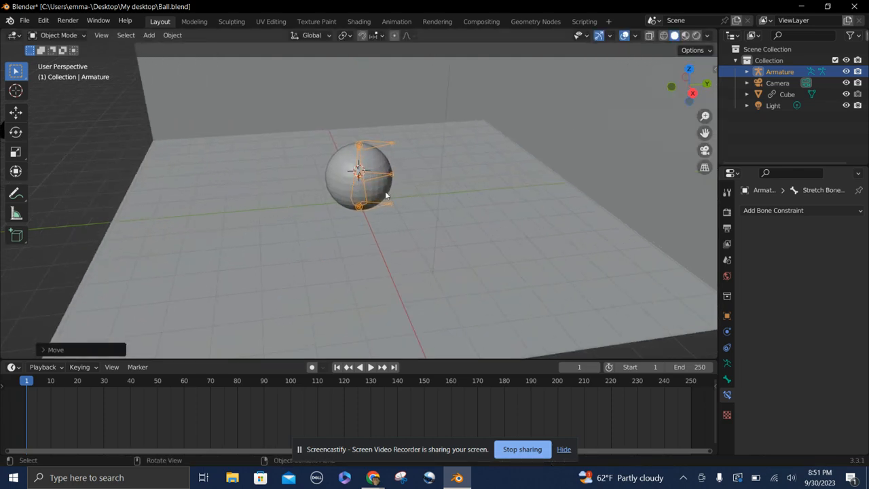
{"action": "middle_click_drag", "start_coordinate": [384, 194], "coordinate": [345, 203]}
{"action": "left_click", "coordinate": [342, 191]}
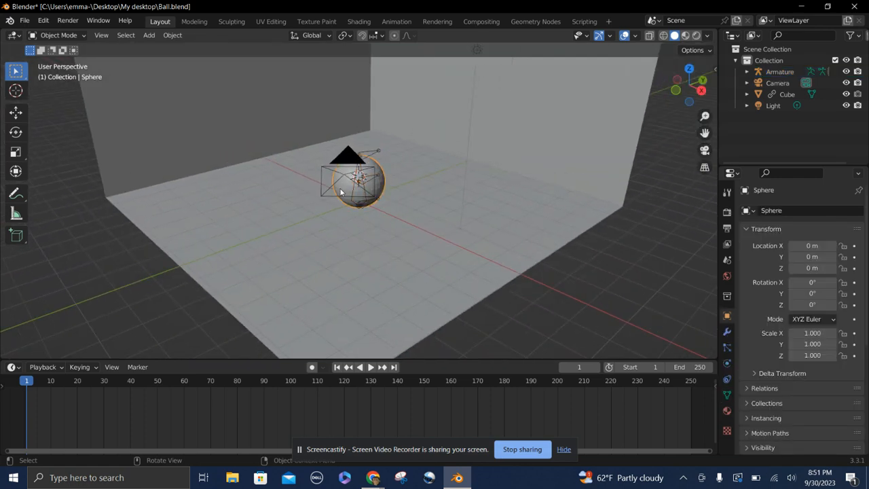
{"action": "left_click", "coordinate": [330, 182]}
{"action": "left_click", "coordinate": [321, 181]}
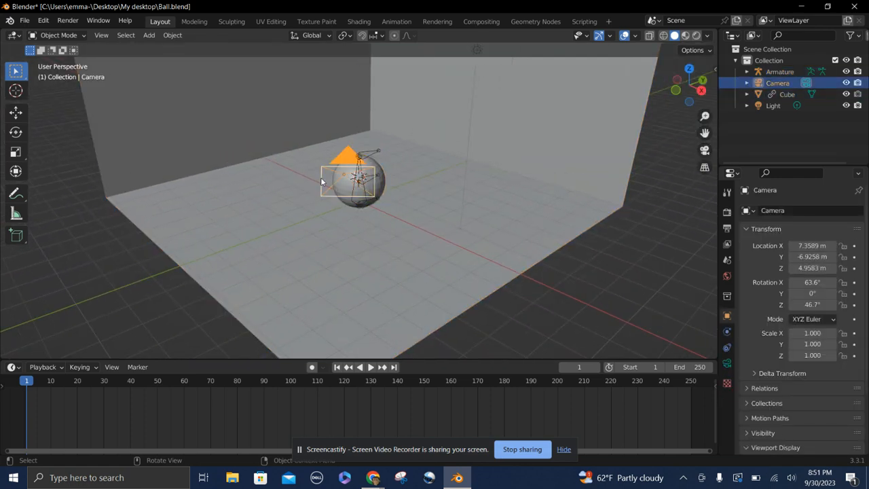
{"action": "scroll", "coordinate": [321, 182], "scroll_direction": "down", "scroll_amount": 3}
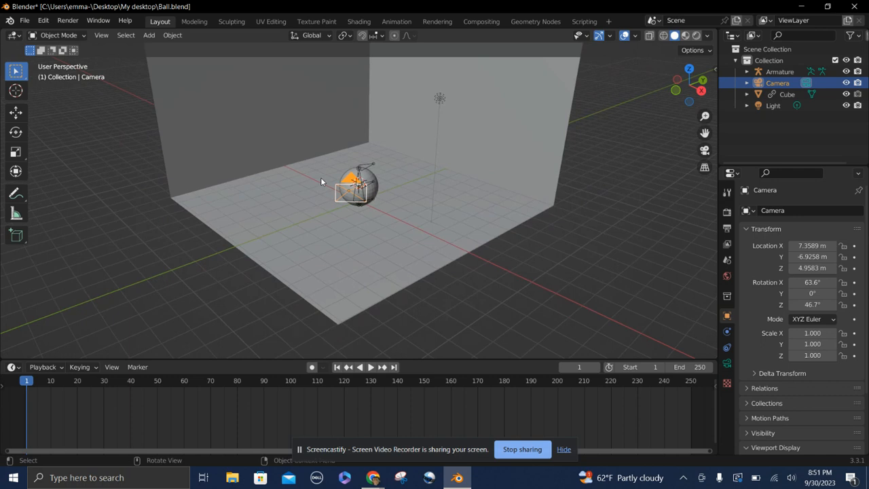
{"action": "key", "text": "g"}
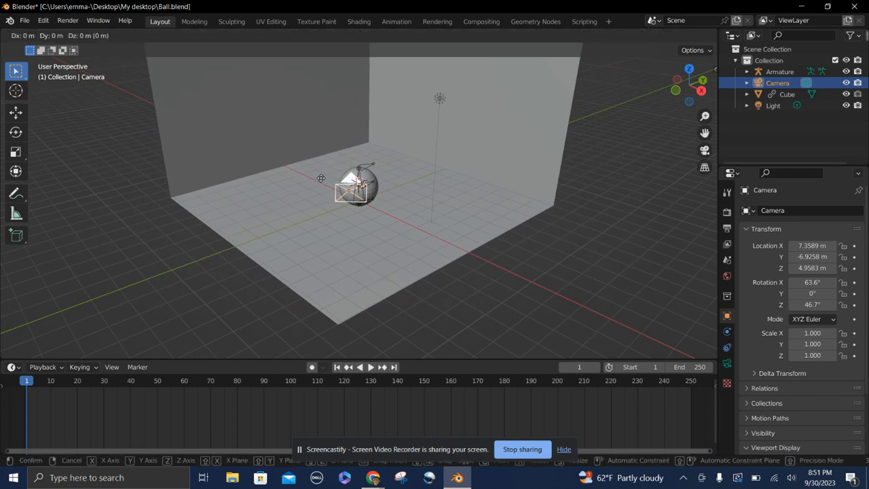
{"action": "key", "text": "y"}
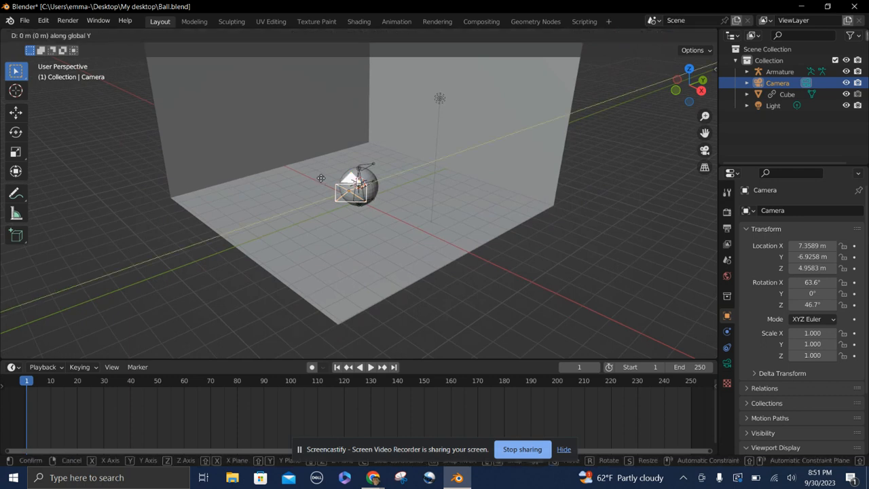
{"action": "left_click", "coordinate": [473, 139]}
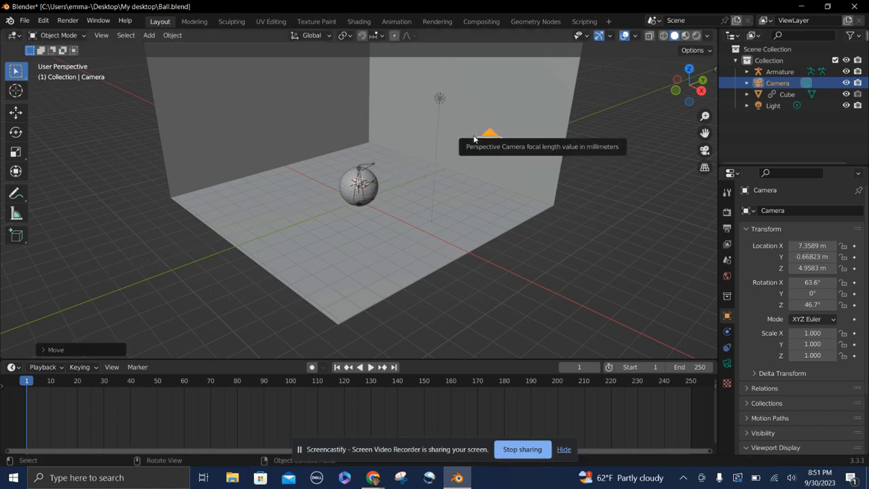
Rotate the camera about the global Z axis to a Z rotation of about 79.6°
{"action": "key", "text": "r"}
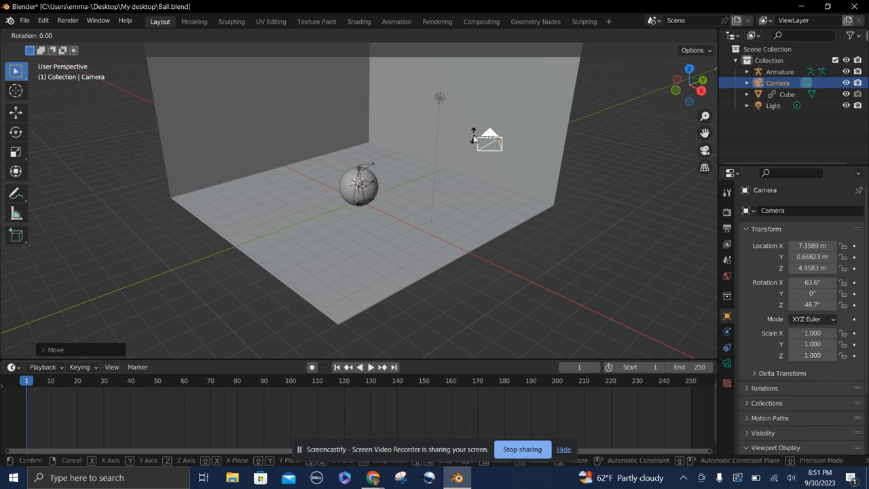
{"action": "key", "text": "y"}
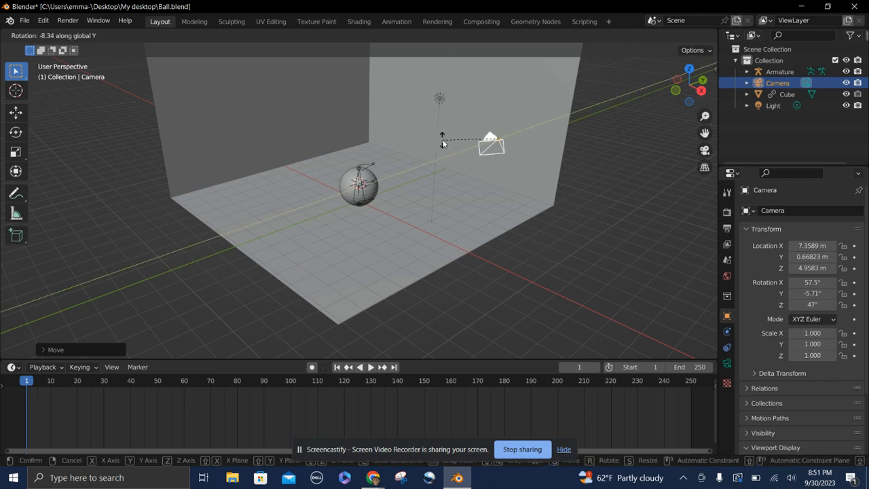
{"action": "key", "text": "x"}
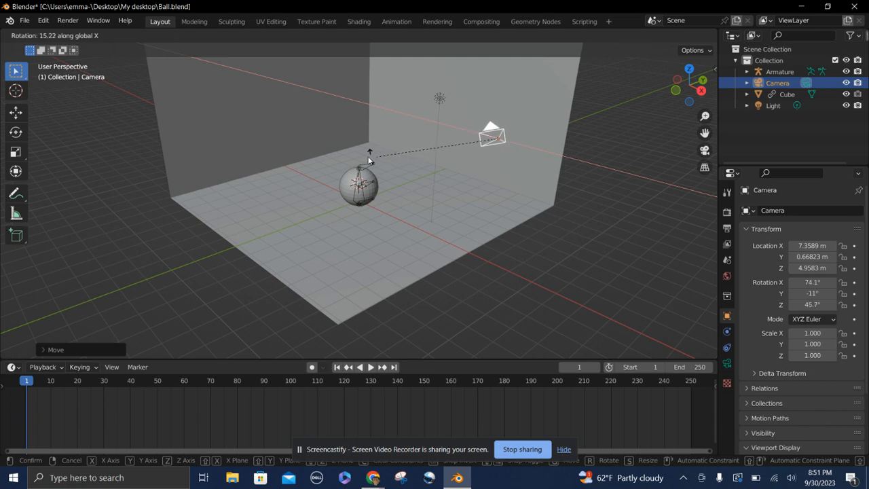
{"action": "key", "text": "z"}
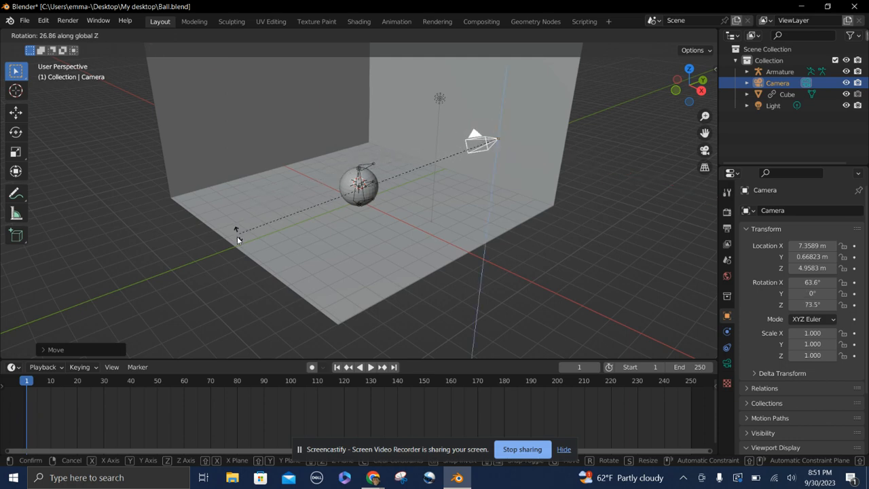
{"action": "left_click", "coordinate": [214, 281]}
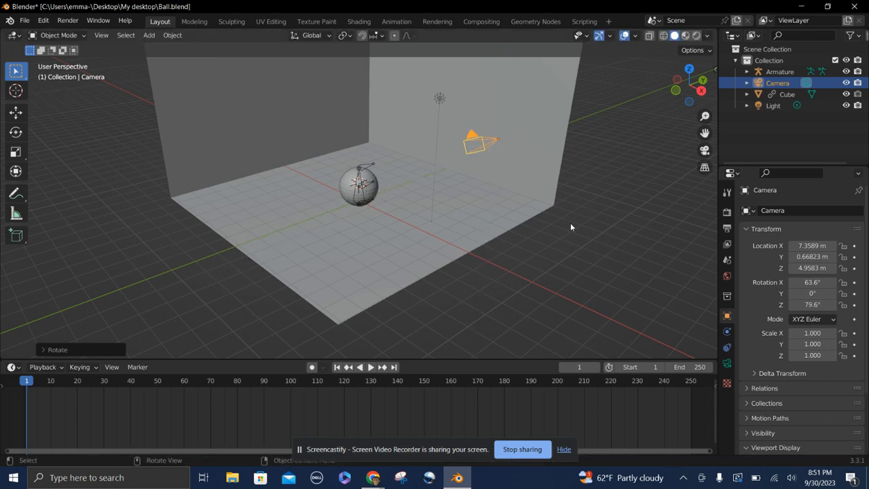
Split the 3D viewport vertically and set the new viewport to the camera view
{"action": "scroll", "coordinate": [571, 227], "scroll_direction": "right", "scroll_amount": 8}
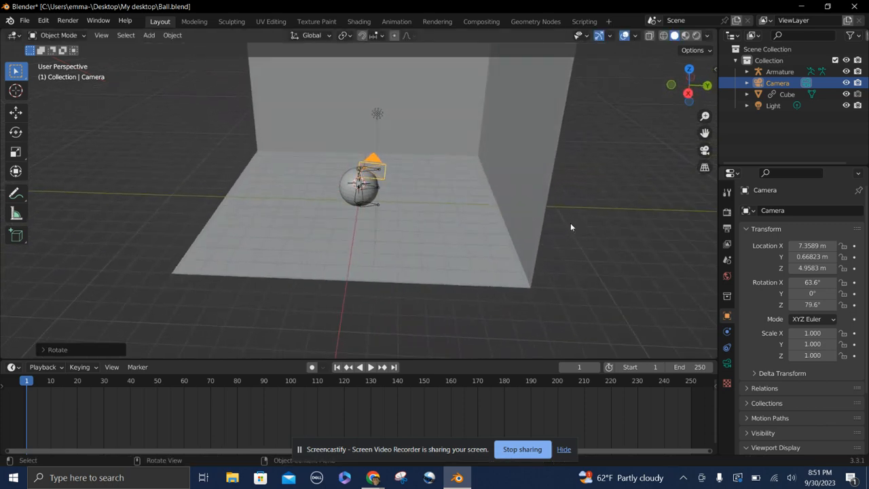
{"action": "scroll", "coordinate": [571, 224], "scroll_direction": "left", "scroll_amount": 1}
{"action": "scroll", "coordinate": [570, 224], "scroll_direction": "right", "scroll_amount": 2}
{"action": "scroll", "coordinate": [571, 224], "scroll_direction": "left", "scroll_amount": 1}
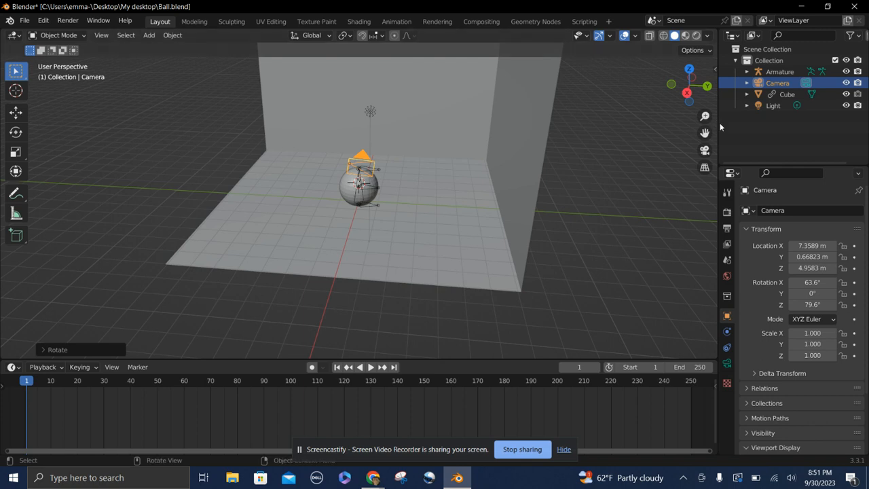
{"action": "left_click_drag", "start_coordinate": [718, 122], "coordinate": [695, 132]}
{"action": "right_click", "coordinate": [695, 133]}
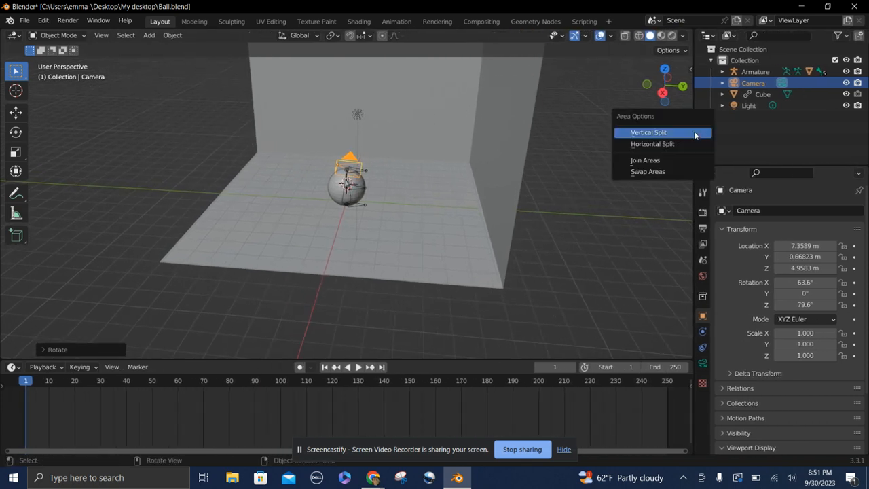
{"action": "left_click", "coordinate": [685, 134]}
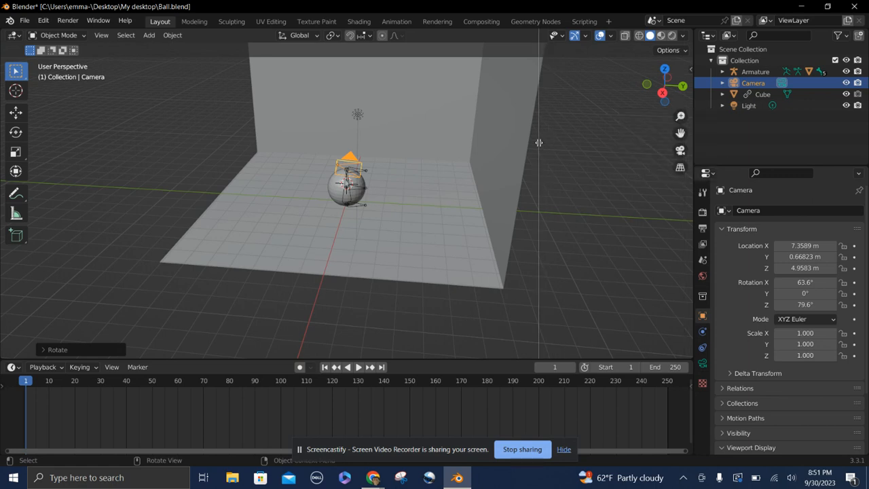
{"action": "left_click", "coordinate": [546, 144]}
{"action": "left_click", "coordinate": [679, 151]}
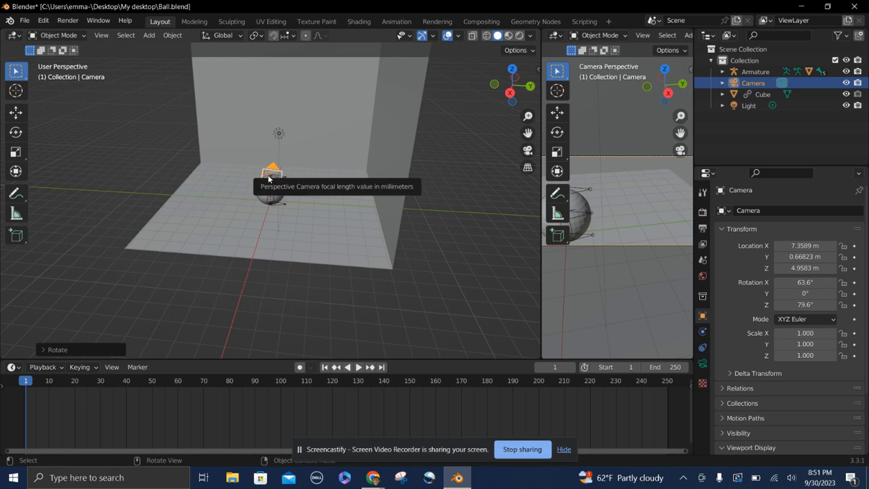
Rotate the camera about the global Z axis to about 87.9° and widen the camera-view viewport
{"action": "key", "text": "r"}
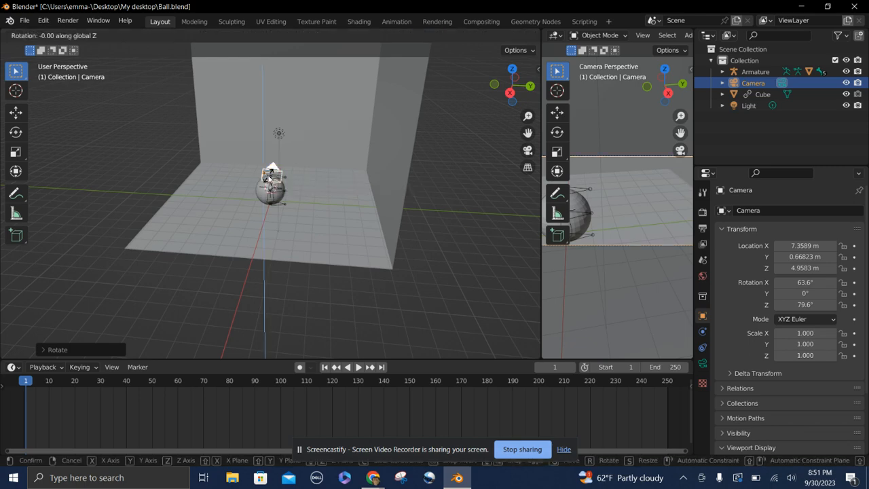
{"action": "key", "text": "z"}
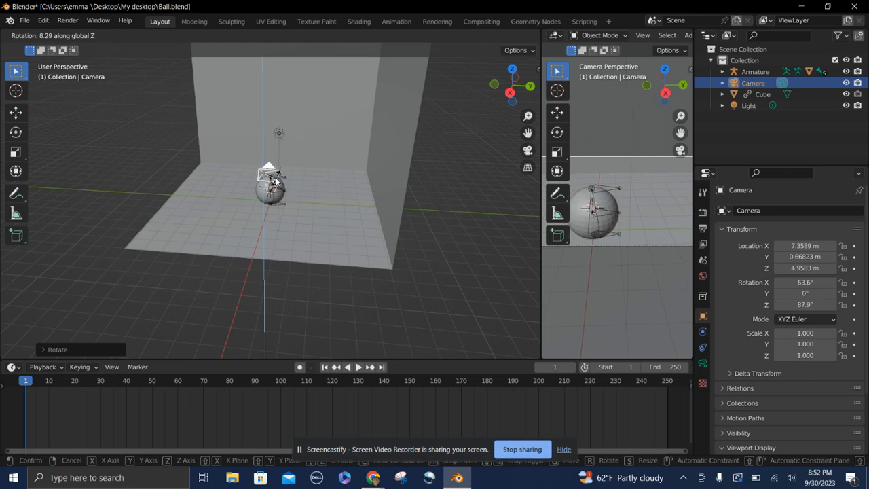
{"action": "left_click", "coordinate": [408, 170]}
{"action": "left_click_drag", "start_coordinate": [539, 191], "coordinate": [430, 198]}
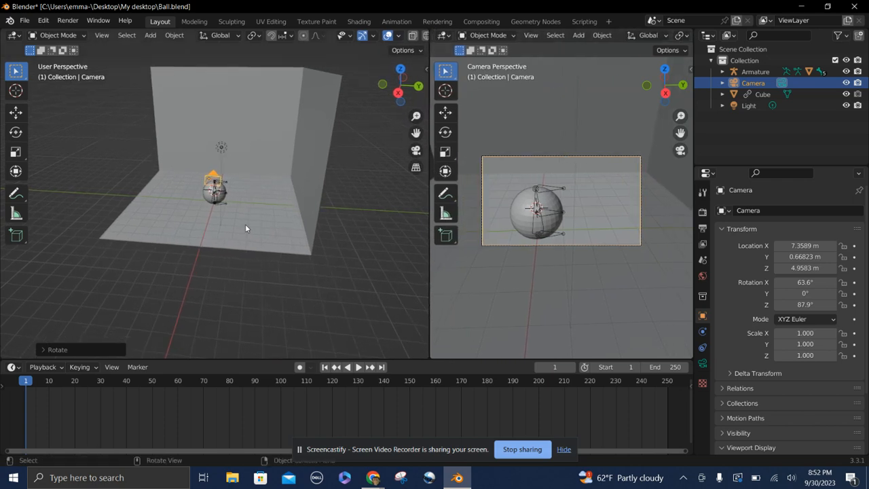
Move the ball's armature along the global Y axis to centre the ball horizontally in the camera frame
{"action": "left_click", "coordinate": [224, 195]}
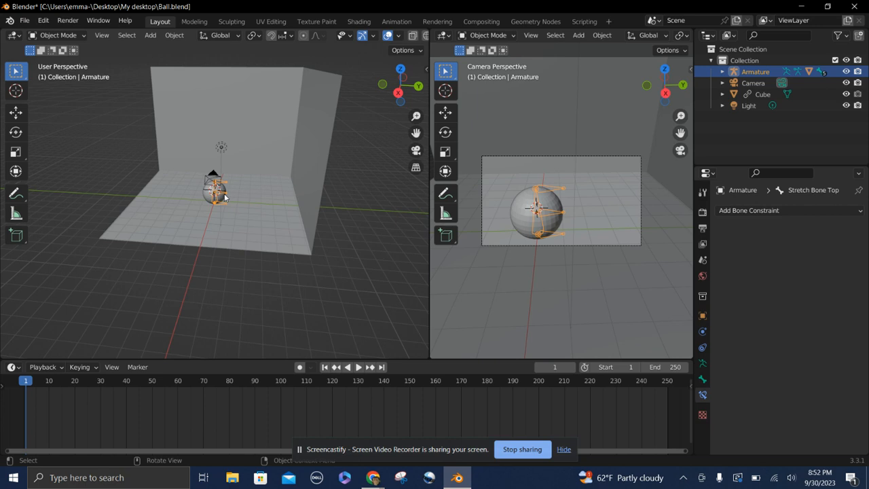
{"action": "key", "text": "g"}
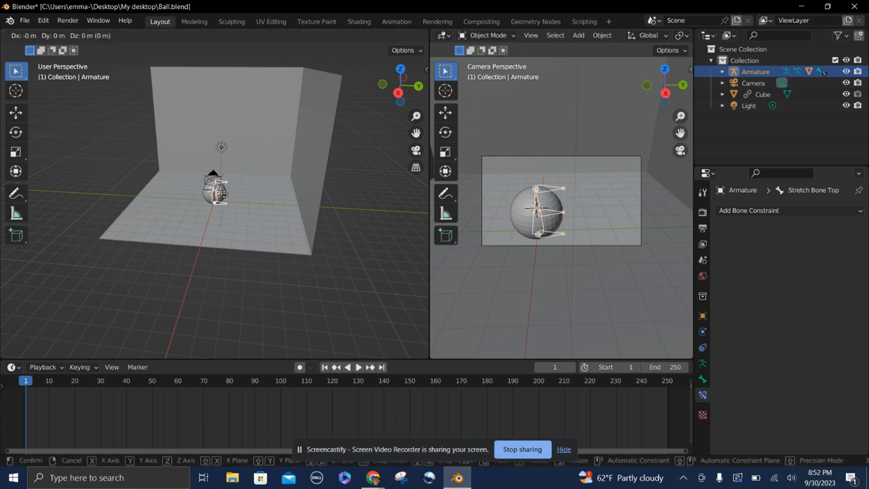
{"action": "key", "text": "y"}
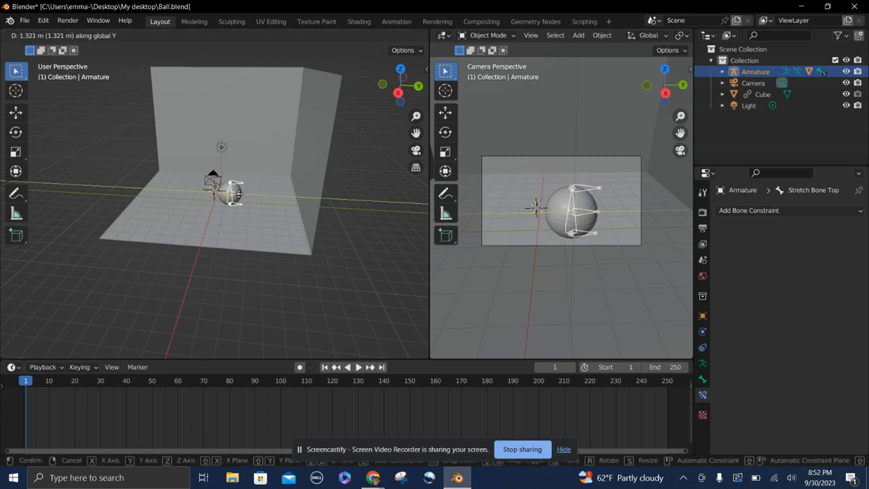
{"action": "left_click", "coordinate": [233, 194]}
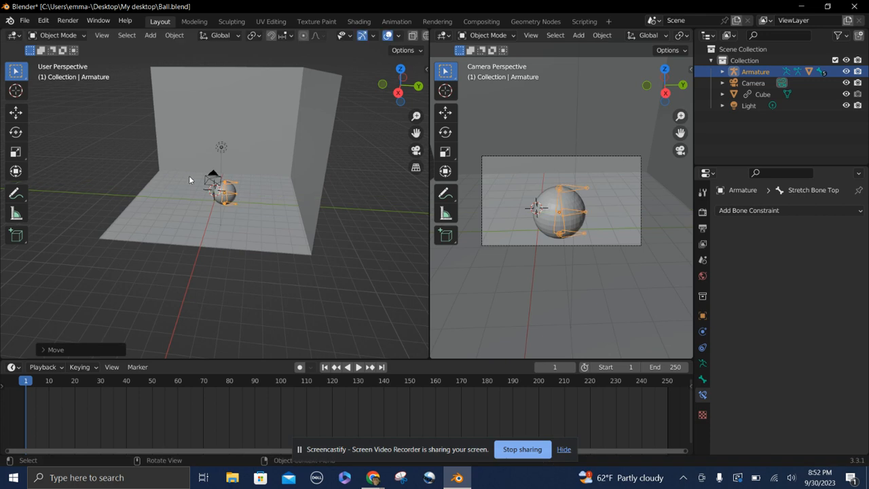
Move the camera back along the global X axis to an X location of about 11.4 m
{"action": "left_click", "coordinate": [210, 181]}
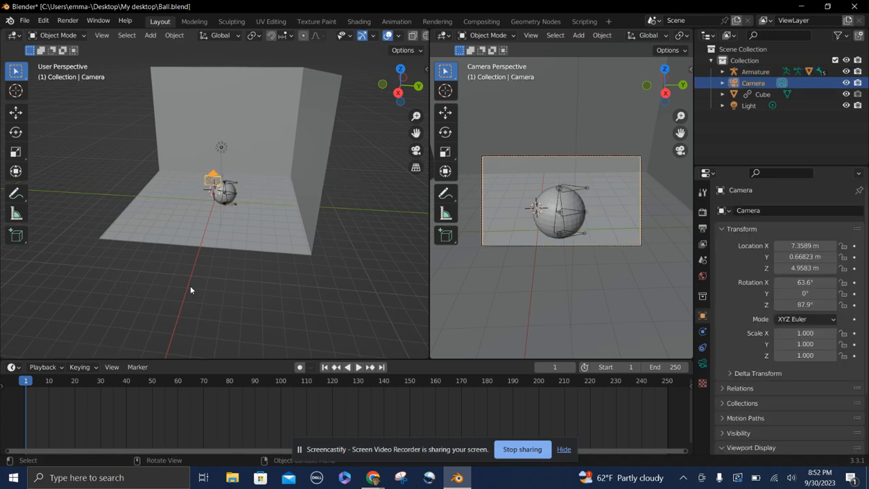
{"action": "key", "text": "g"}
{"action": "key", "text": "x"}
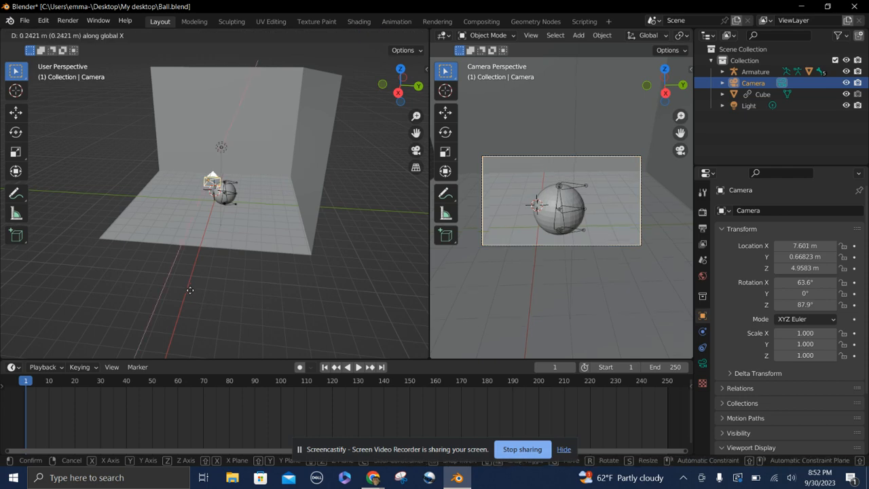
{"action": "left_click", "coordinate": [194, 324]}
Raise the camera along the global Z axis to a Z location of about 6.9 m
{"action": "key", "text": "g"}
{"action": "key", "text": "z"}
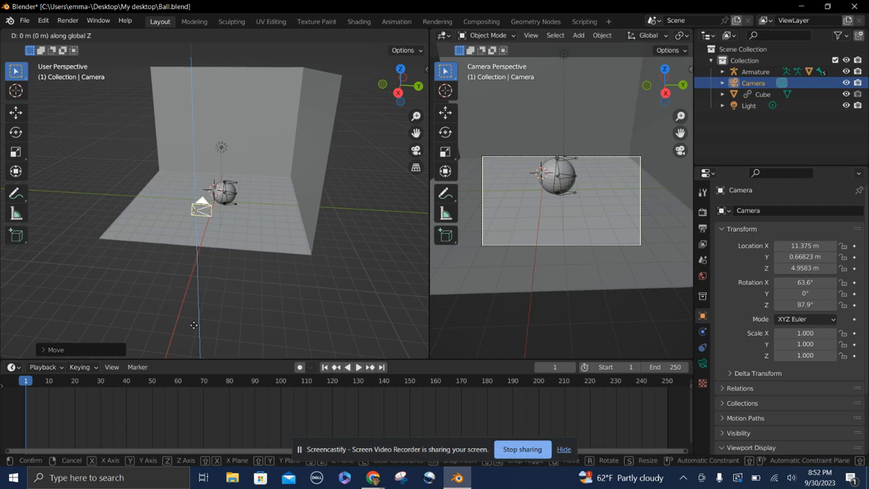
{"action": "left_click", "coordinate": [177, 284]}
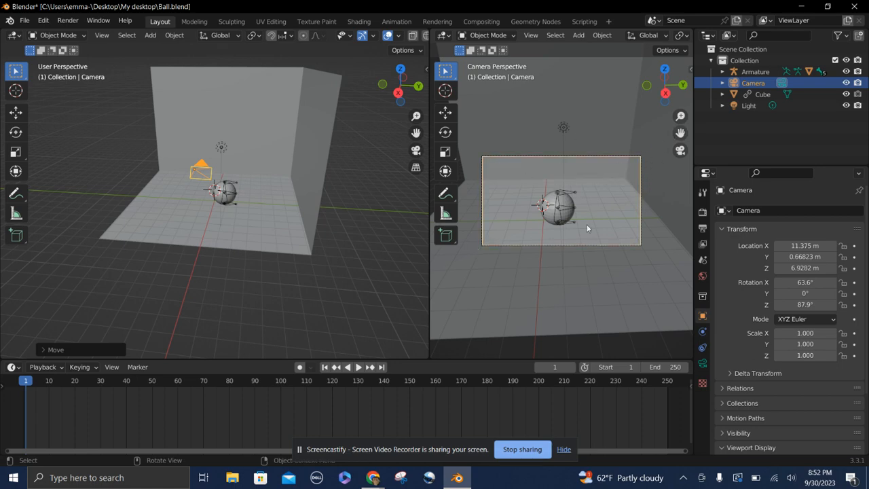
Move the camera farther back along the global X axis to an X location of about 14.9 m
{"action": "left_click", "coordinate": [204, 176]}
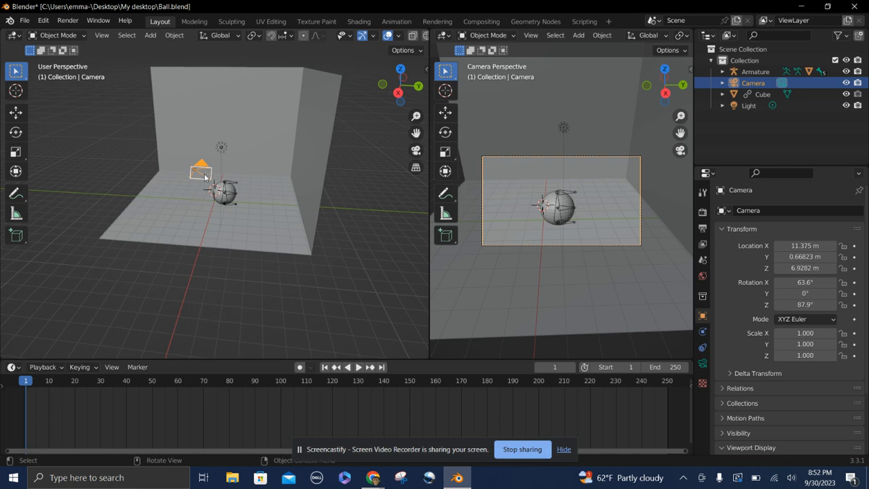
{"action": "key", "text": "g"}
{"action": "key", "text": "x"}
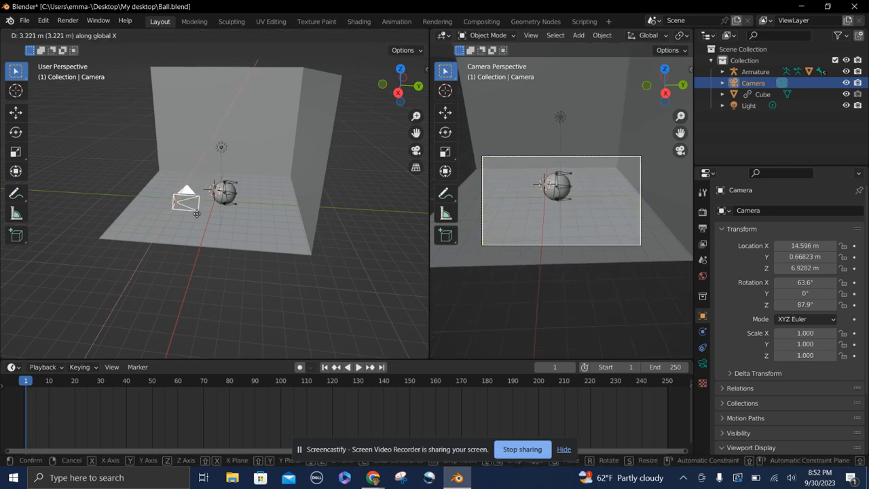
{"action": "left_click", "coordinate": [197, 217]}
Raise the camera along the global Z axis to a Z location of about 9.3 m
{"action": "key", "text": "g"}
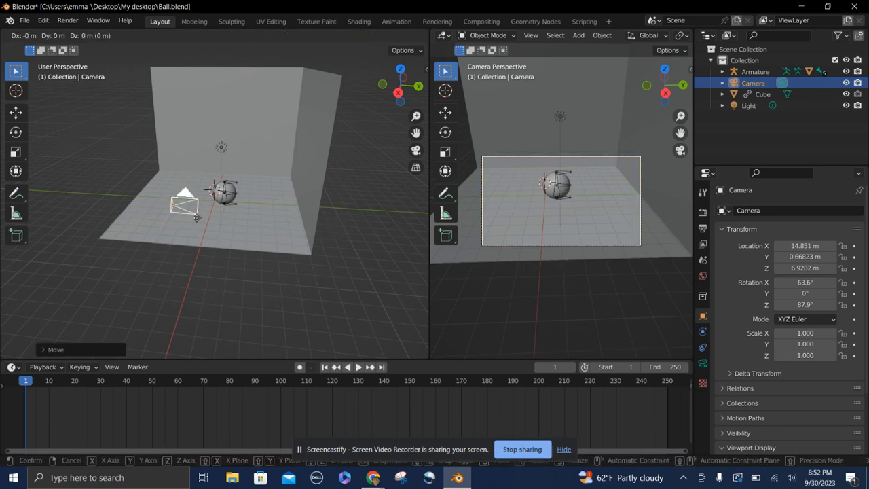
{"action": "key", "text": "z"}
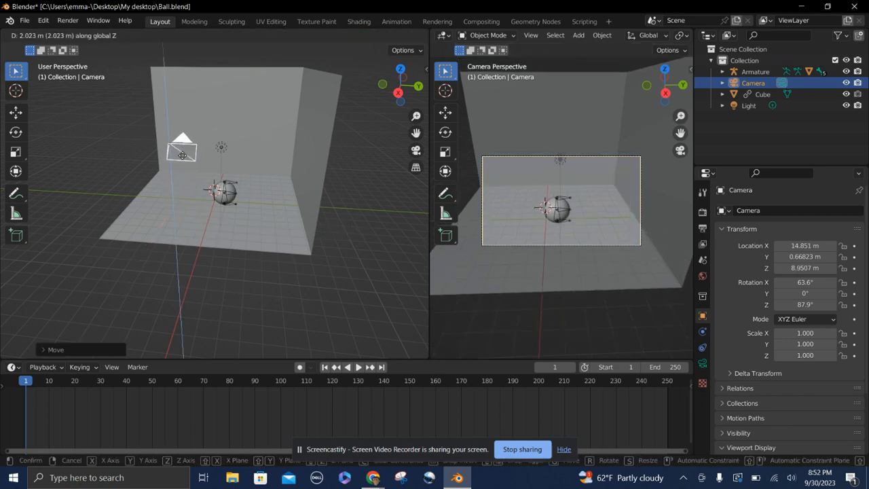
{"action": "left_click", "coordinate": [177, 143]}
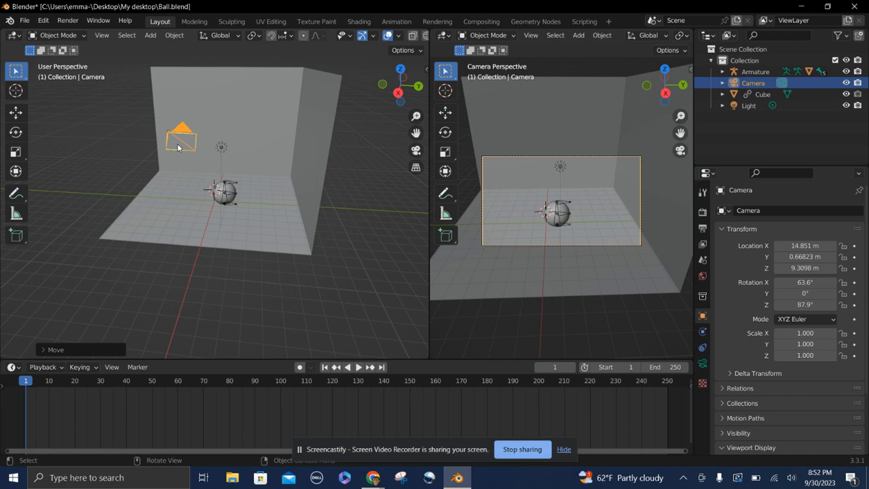
Tilt the camera upward by rotating it about 14.4° around the global Y axis
{"action": "left_click", "coordinate": [178, 147]}
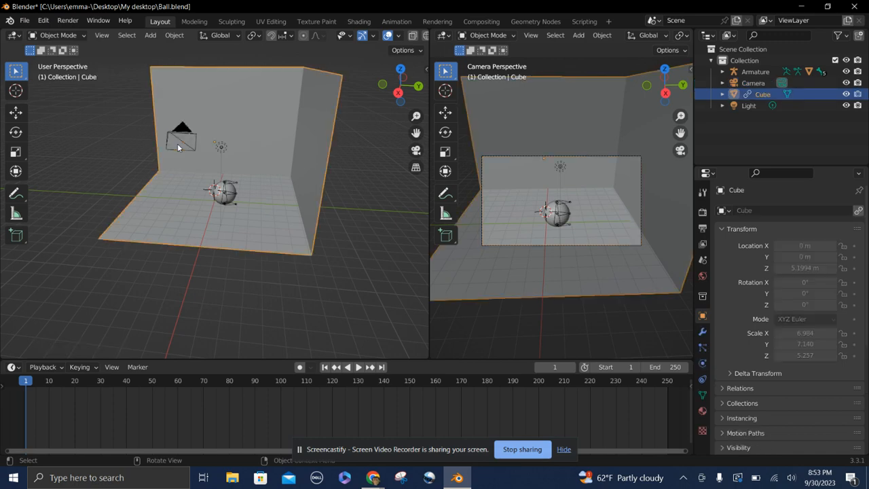
{"action": "left_click", "coordinate": [171, 139]}
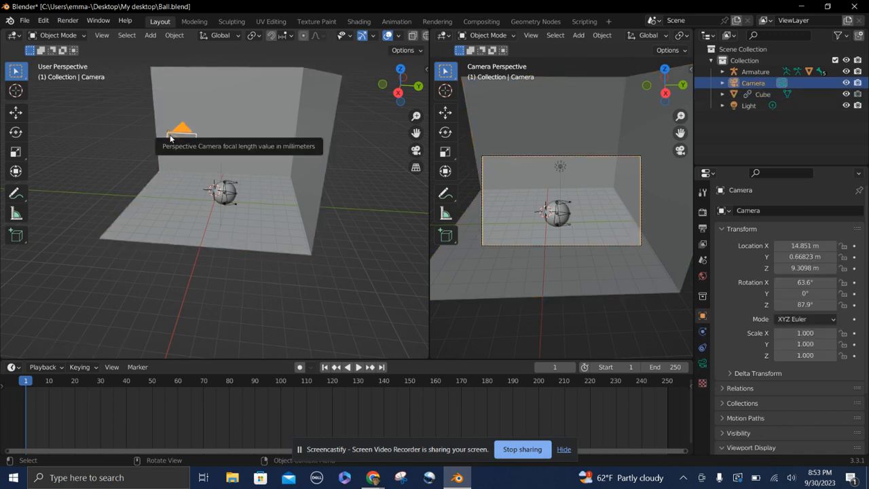
{"action": "key", "text": "r"}
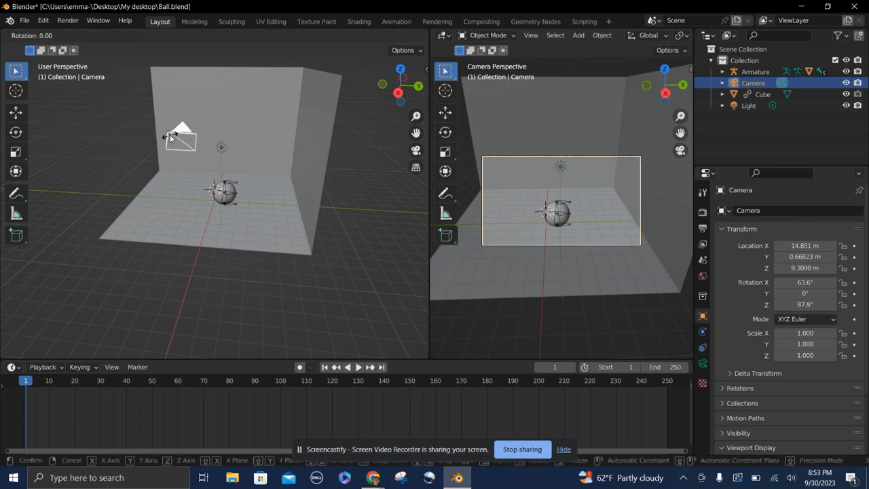
{"action": "key", "text": "y"}
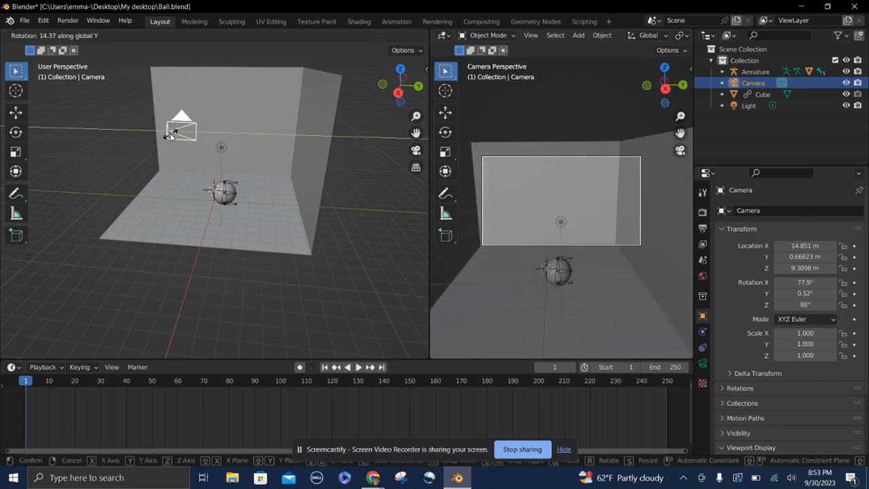
{"action": "left_click", "coordinate": [171, 134]}
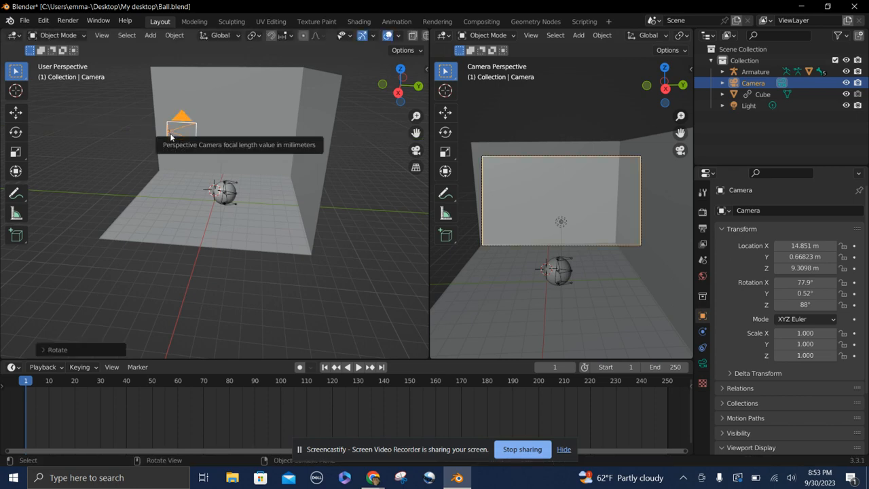
Lower the camera along the global Z axis to a Z location of about 5.8 m so the ball fits the frame
{"action": "key", "text": "g"}
{"action": "key", "text": "z"}
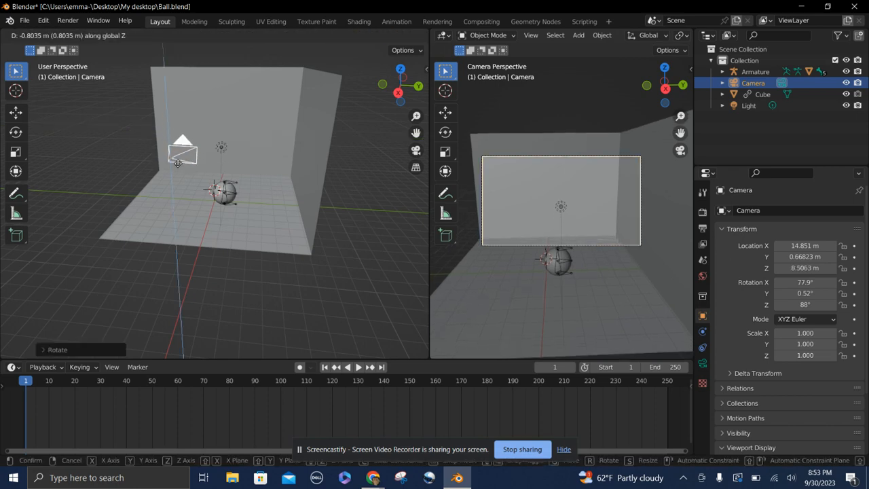
{"action": "left_click", "coordinate": [199, 235]}
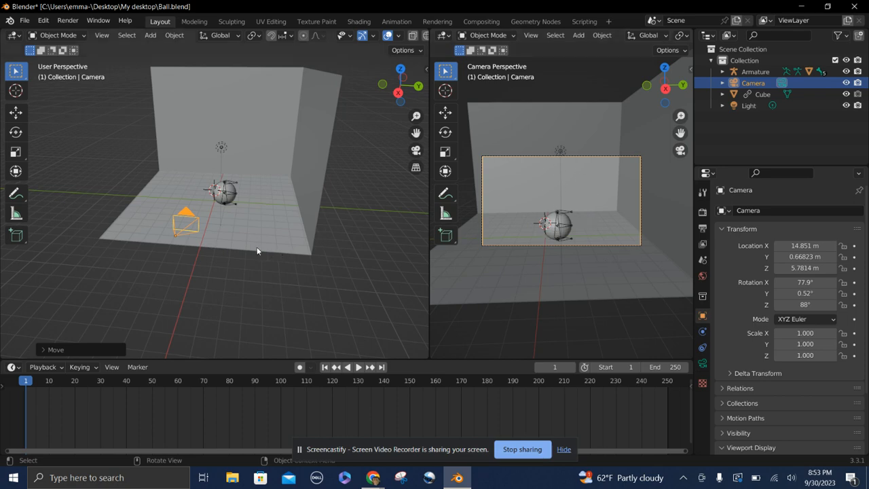
Raise the ball's armature about 3.5 m along the global Z axis, near the upper edge of the camera frame
{"action": "scroll", "coordinate": [248, 212], "scroll_direction": "up", "scroll_amount": 6}
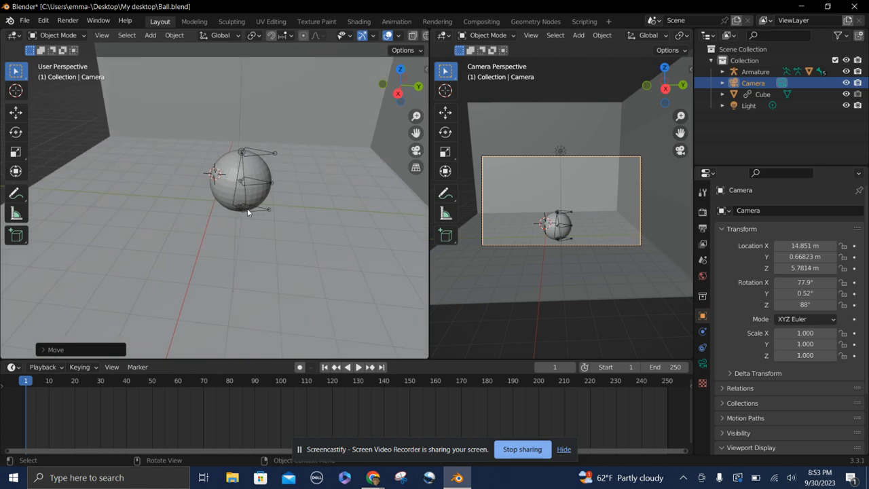
{"action": "scroll", "coordinate": [248, 212], "scroll_direction": "down", "scroll_amount": 5}
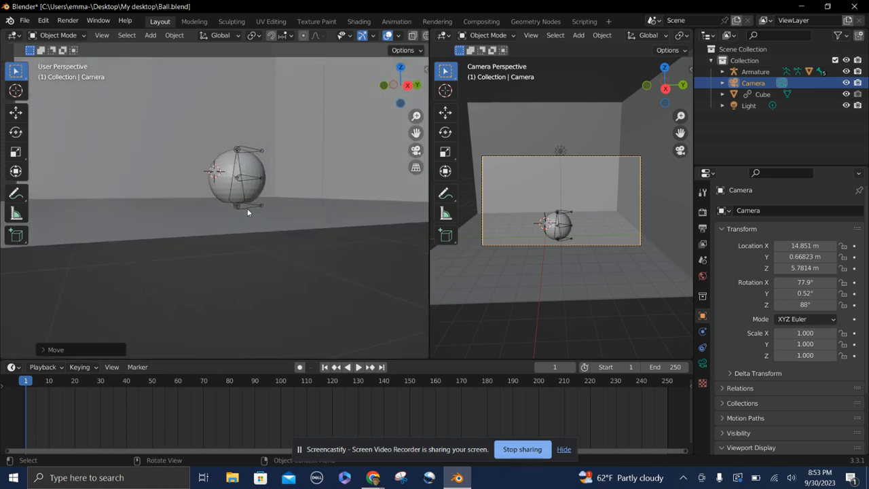
{"action": "scroll", "coordinate": [247, 210], "scroll_direction": "up", "scroll_amount": 1}
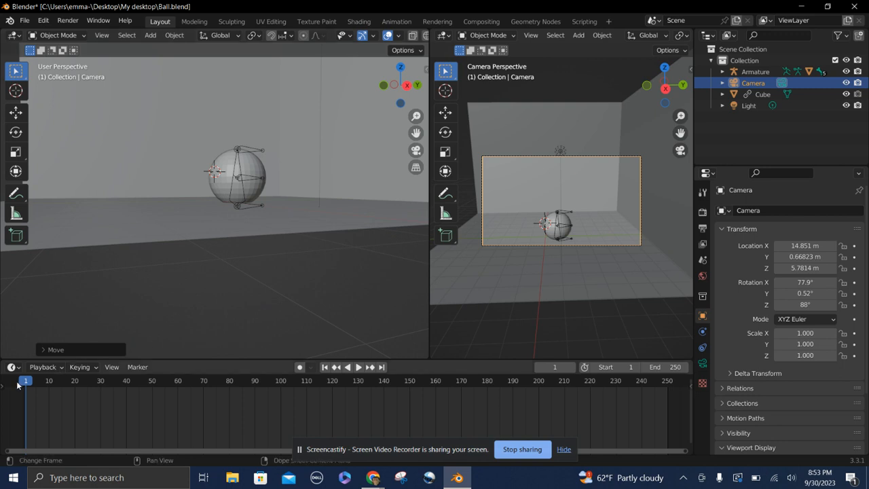
{"action": "scroll", "coordinate": [266, 227], "scroll_direction": "down", "scroll_amount": 3}
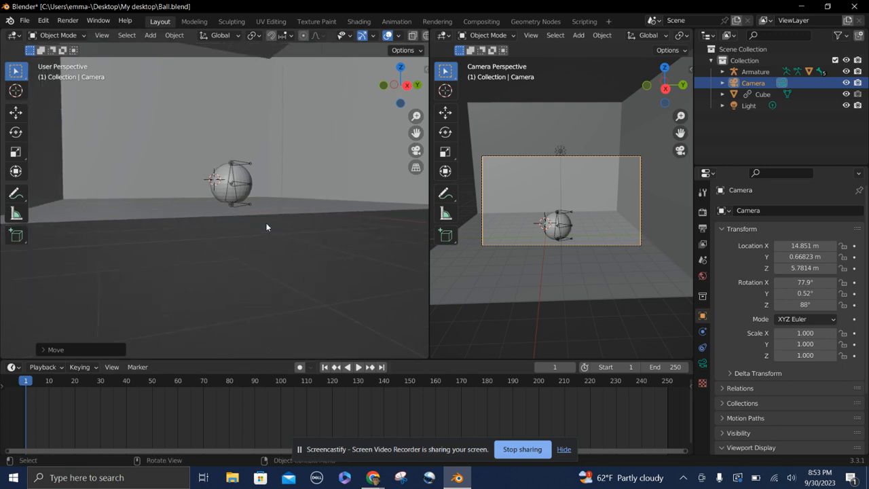
{"action": "scroll", "coordinate": [266, 226], "scroll_direction": "right", "scroll_amount": 5}
{"action": "scroll", "coordinate": [266, 227], "scroll_direction": "right", "scroll_amount": 2}
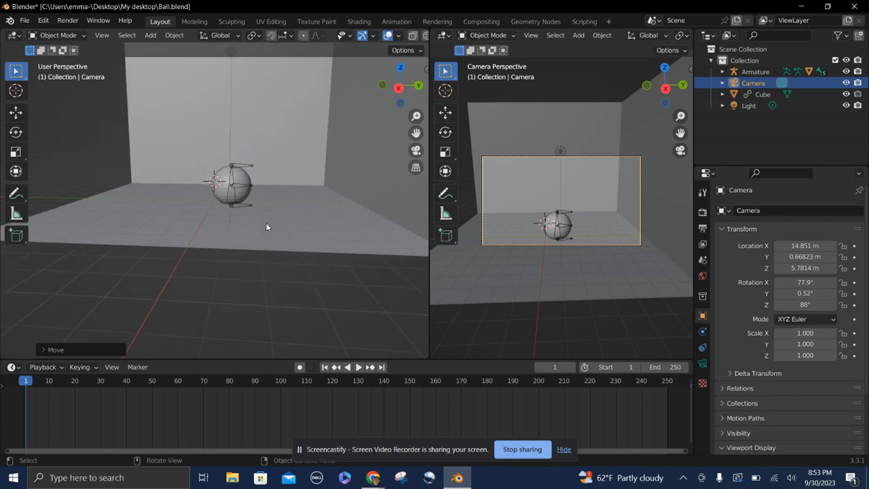
{"action": "left_click", "coordinate": [245, 189]}
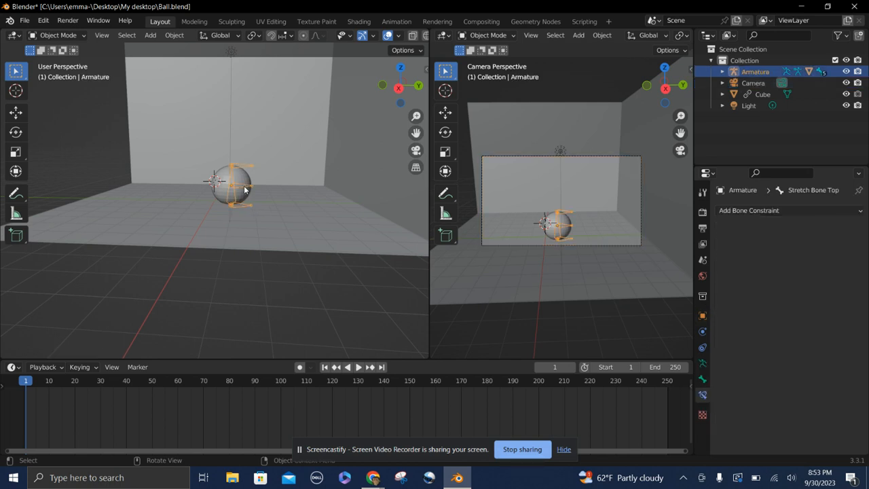
{"action": "key", "text": "g"}
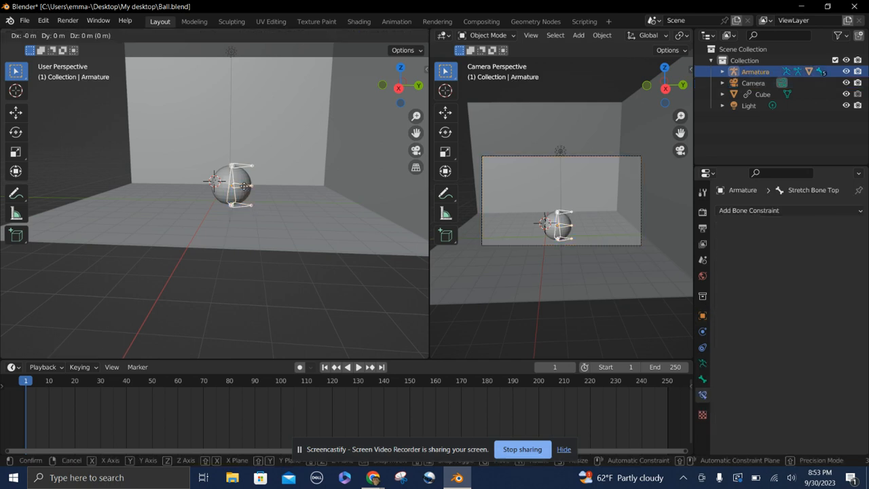
{"action": "key", "text": "z"}
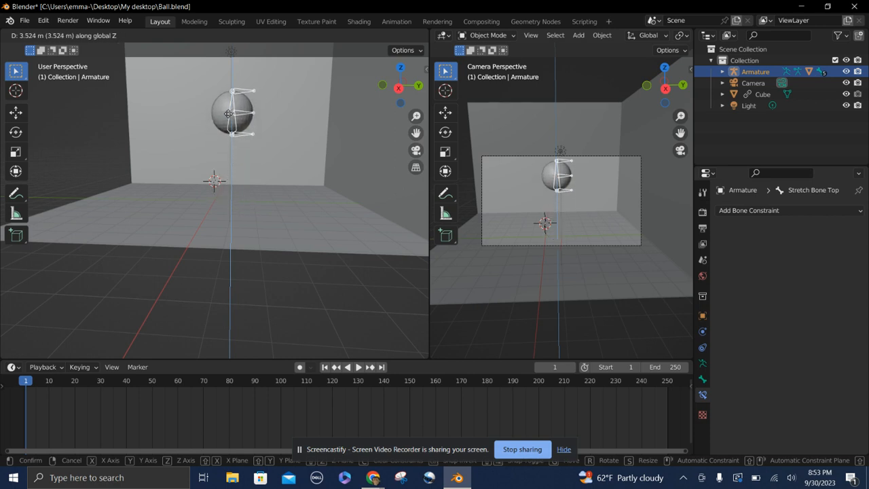
{"action": "left_click", "coordinate": [229, 116]}
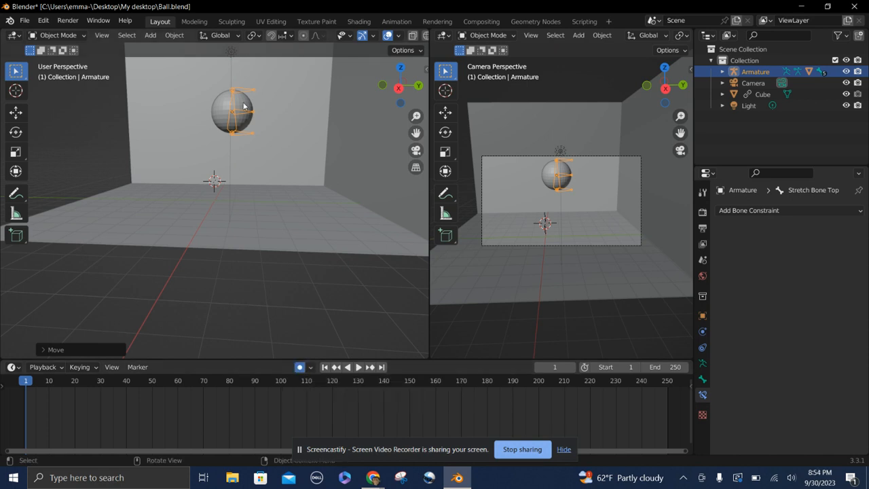
With auto keying on, record a keyframe of the raised armature at frame 1 using a zero-distance move along the global Z axis
{"action": "key", "text": "g"}
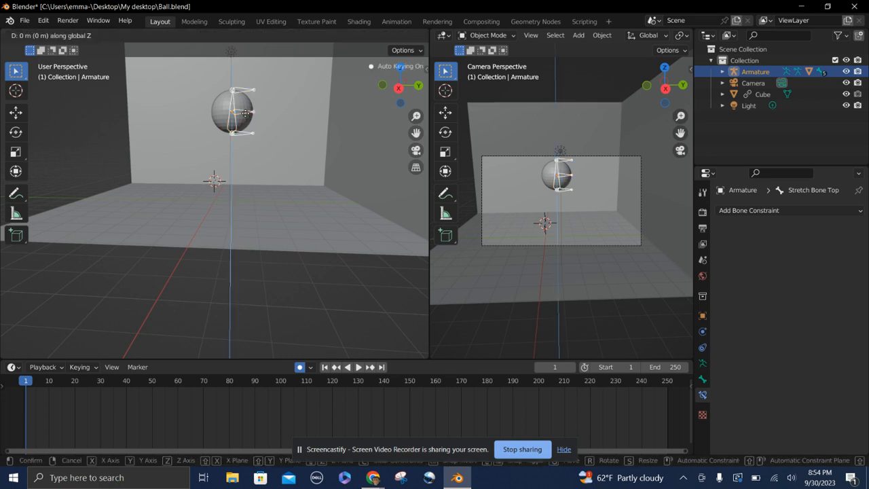
{"action": "key", "text": "z"}
{"action": "left_click", "coordinate": [245, 113]}
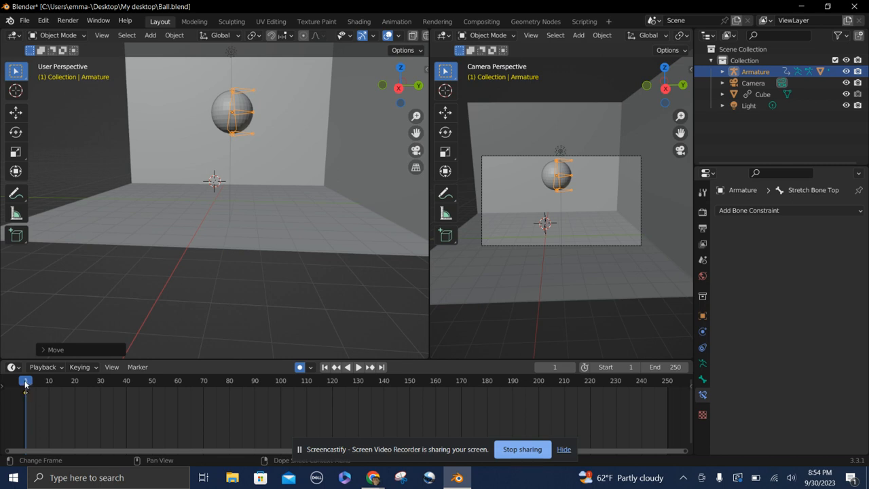
Go to frame 30 and lower the armature about 3.6 m along the global Z axis to keyframe the ball on the floor
{"action": "left_click_drag", "start_coordinate": [24, 386], "coordinate": [100, 397]}
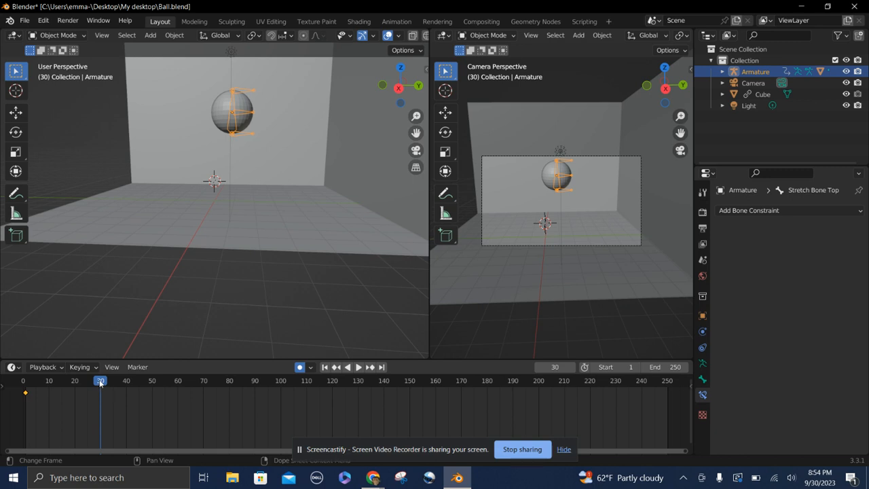
{"action": "mouse_move", "coordinate": [99, 391]}
{"action": "left_mouse_down"}
{"action": "mouse_move", "coordinate": [83, 388]}
{"action": "mouse_move", "coordinate": [100, 389]}
{"action": "left_mouse_up"}
{"action": "key", "text": "g"}
{"action": "key", "text": "z"}
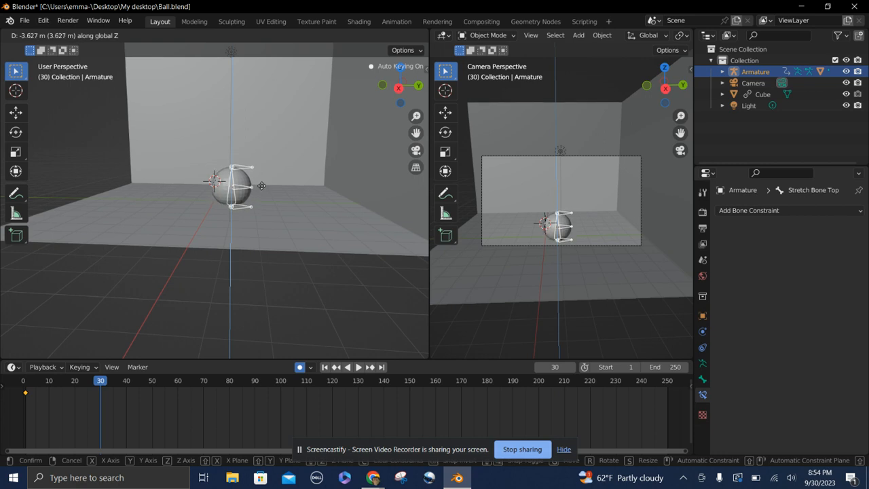
{"action": "left_click", "coordinate": [262, 186]}
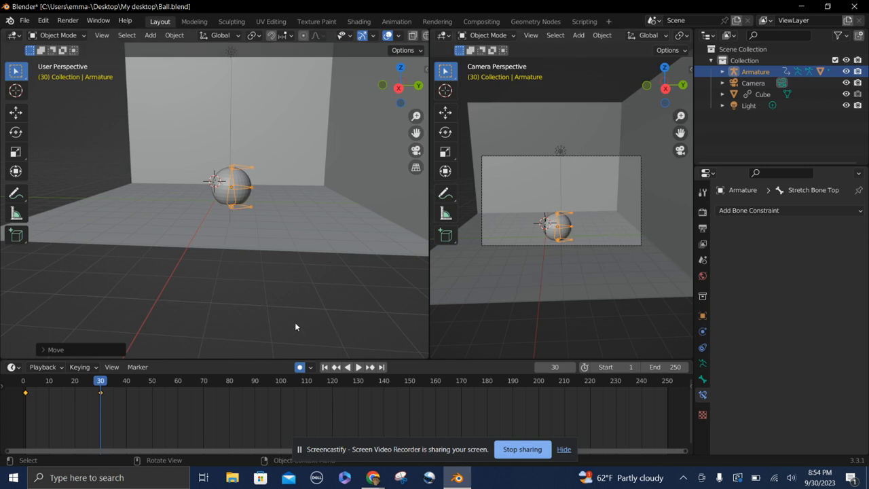
Play the animation from the start to check the ball's drop
{"action": "left_click_drag", "start_coordinate": [104, 383], "coordinate": [26, 384]}
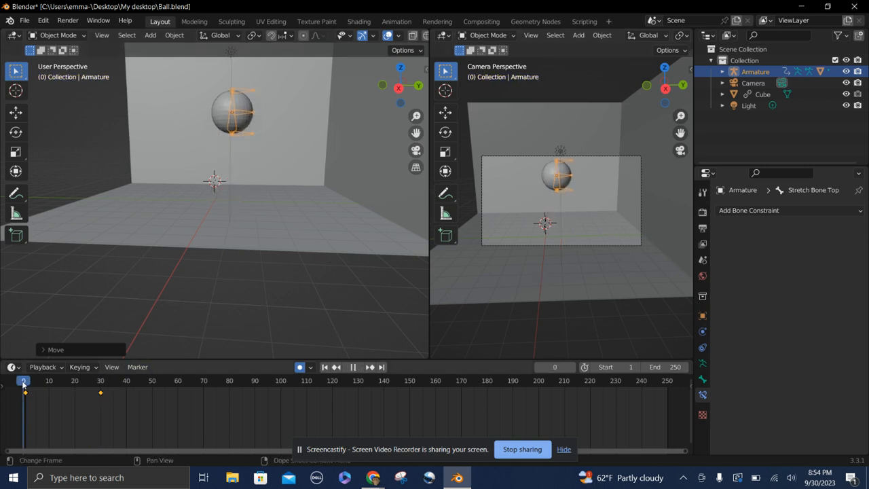
{"action": "key", "text": "space"}
Go to frame 60 and raise the armature about 3.5 m along the global Z axis to keyframe the ball's return
{"action": "left_click_drag", "start_coordinate": [169, 399], "coordinate": [178, 398]}
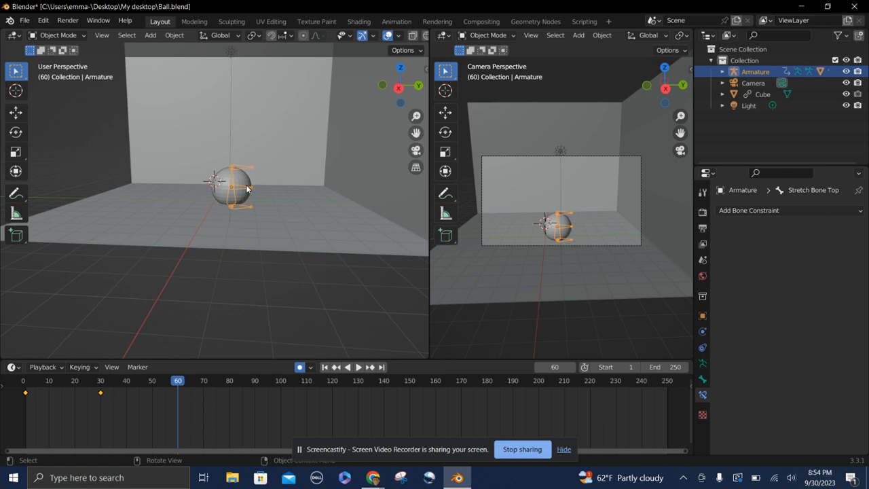
{"action": "key", "text": "g"}
{"action": "key", "text": "z"}
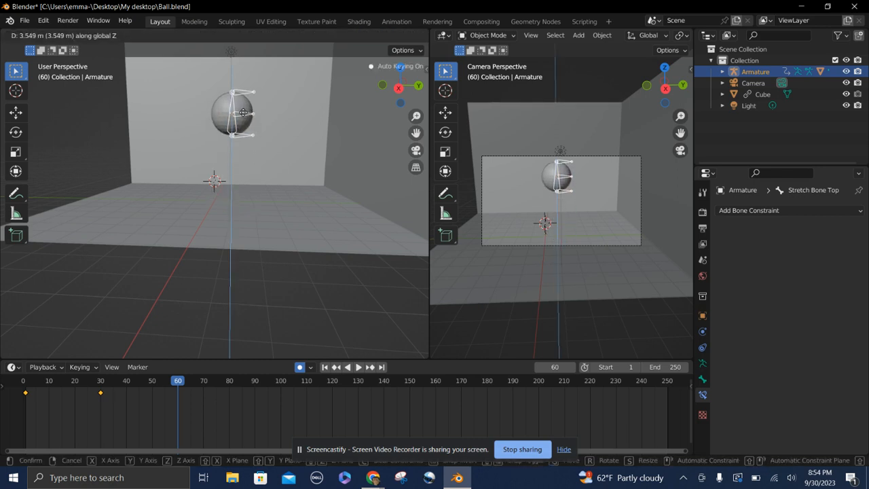
{"action": "left_click", "coordinate": [243, 113]}
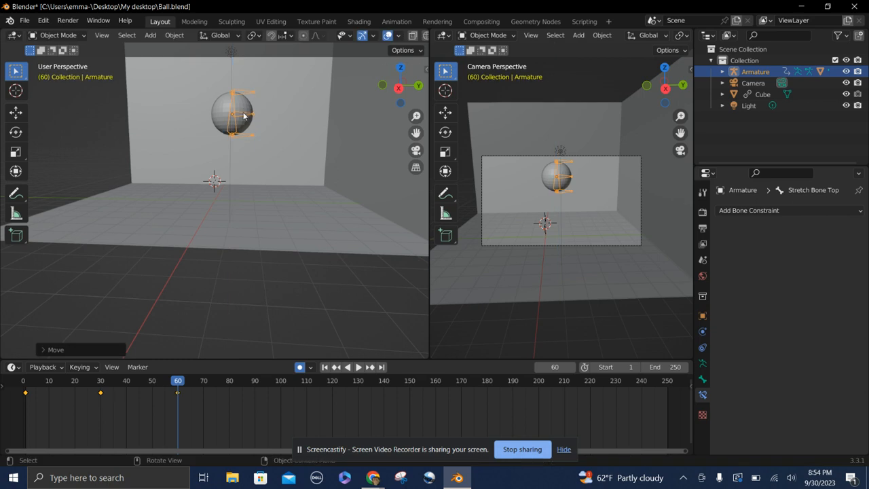
Play the bounce from frame 1 and scrub to frame 60 to compare the ball's starting and ending heights
{"action": "left_click", "coordinate": [25, 394]}
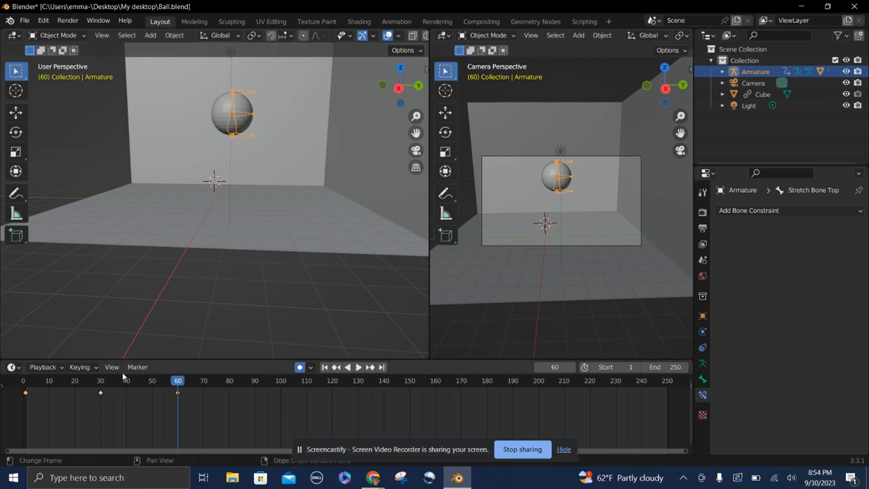
{"action": "left_click_drag", "start_coordinate": [178, 384], "coordinate": [26, 386]}
{"action": "key", "text": "space"}
{"action": "key", "text": "space"}
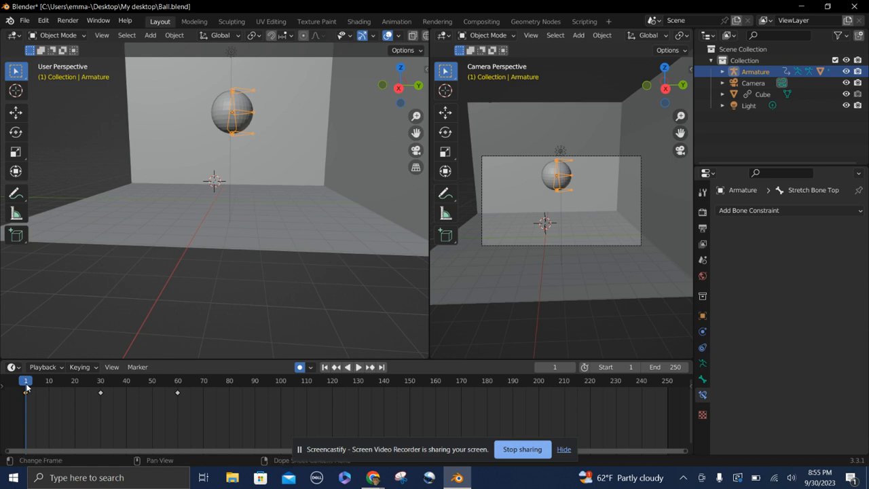
{"action": "left_click_drag", "start_coordinate": [25, 387], "coordinate": [178, 398]}
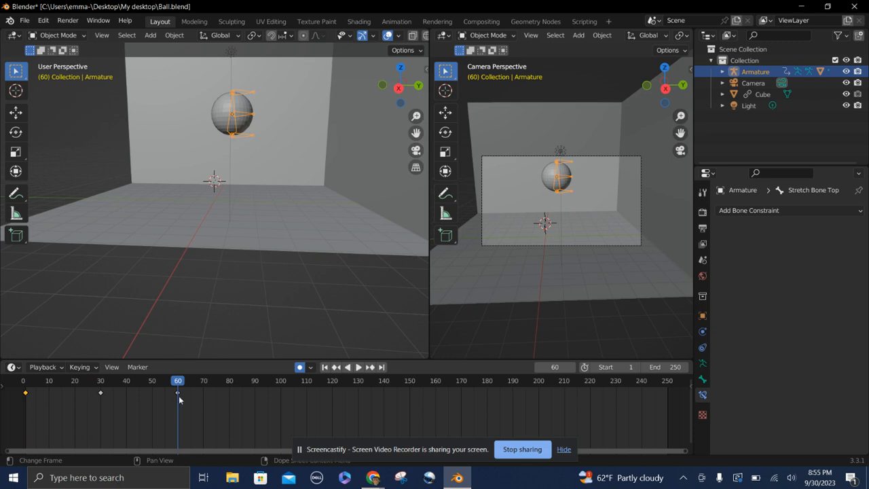
Go to frame 26 and keyframe the armature at its current height just before the ball reaches the floor
{"action": "left_click", "coordinate": [178, 392]}
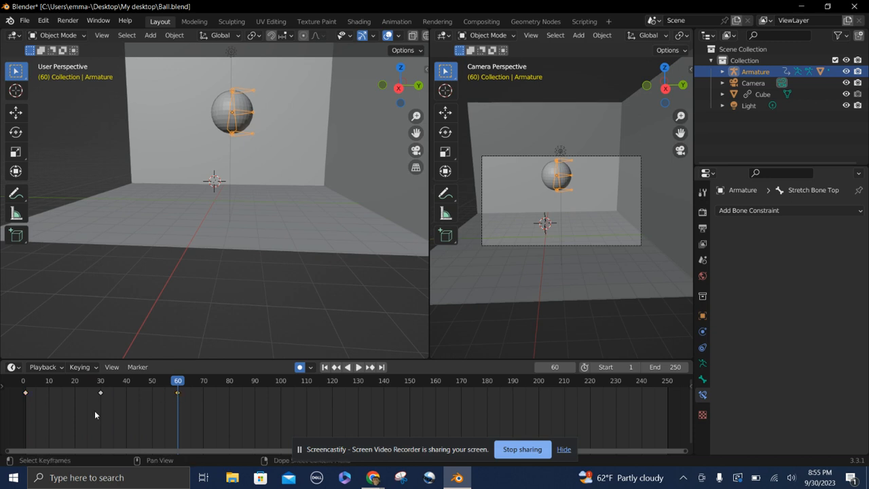
{"action": "left_click", "coordinate": [101, 392]}
{"action": "left_click_drag", "start_coordinate": [179, 382], "coordinate": [94, 392]}
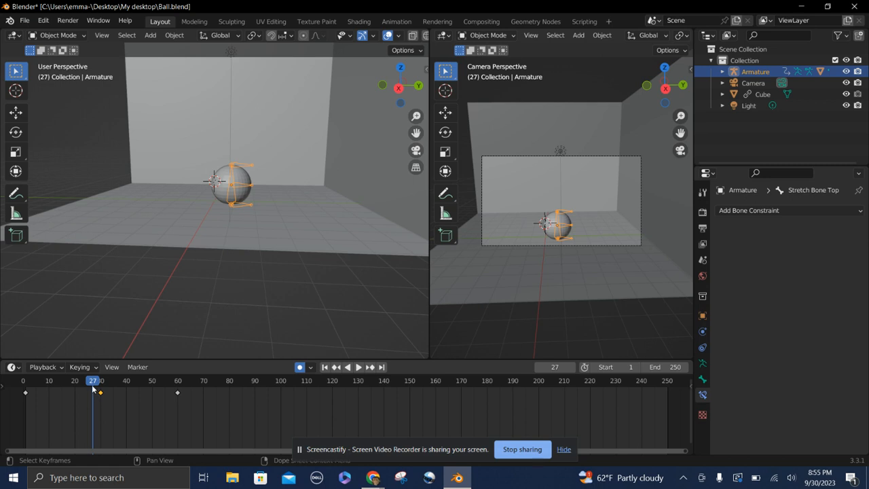
{"action": "left_click_drag", "start_coordinate": [96, 384], "coordinate": [92, 384]}
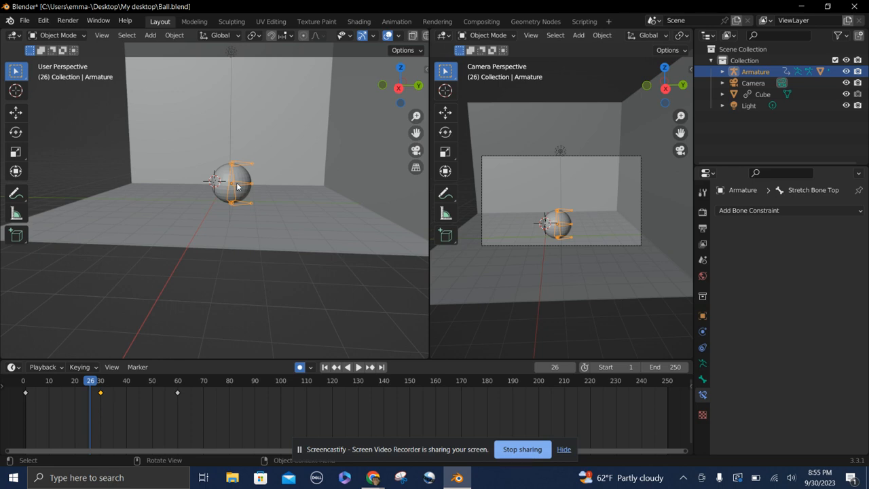
{"action": "key", "text": "g"}
{"action": "key", "text": "z"}
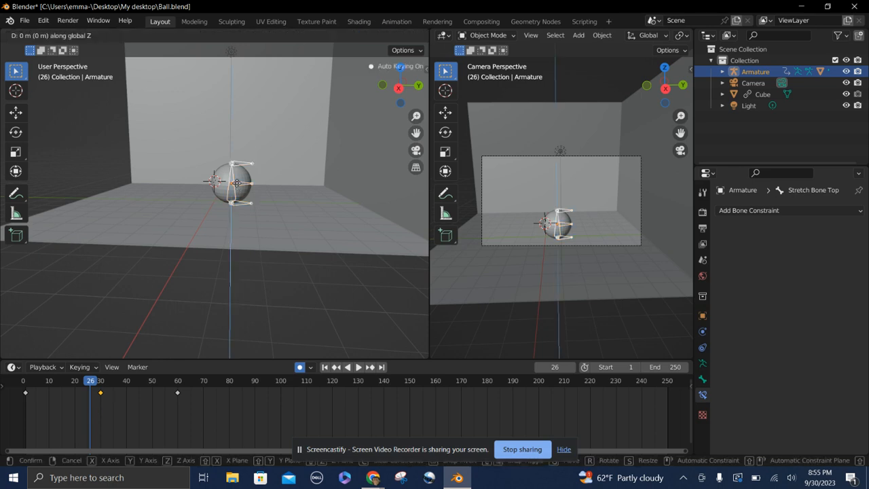
{"action": "left_click", "coordinate": [237, 183]}
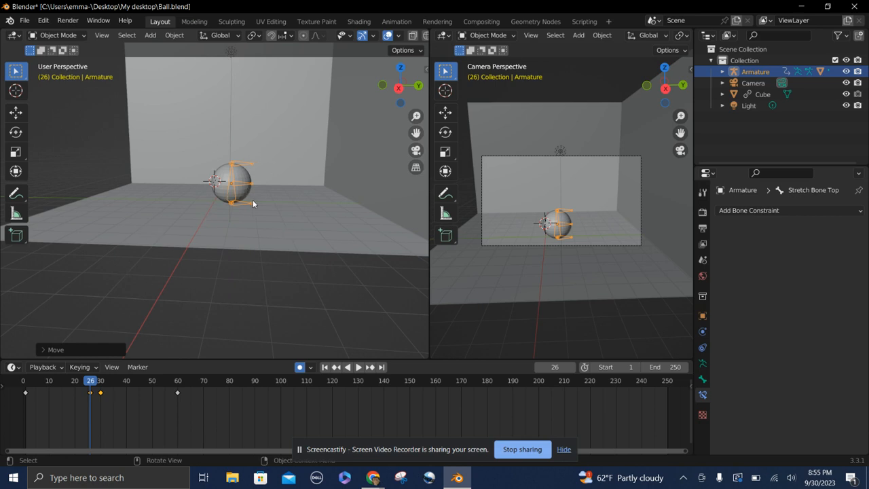
Copy the armature's frame 26 keyframe to frame 34 and delete the surplus keyframe pasted at frame 38
{"action": "left_click", "coordinate": [89, 394]}
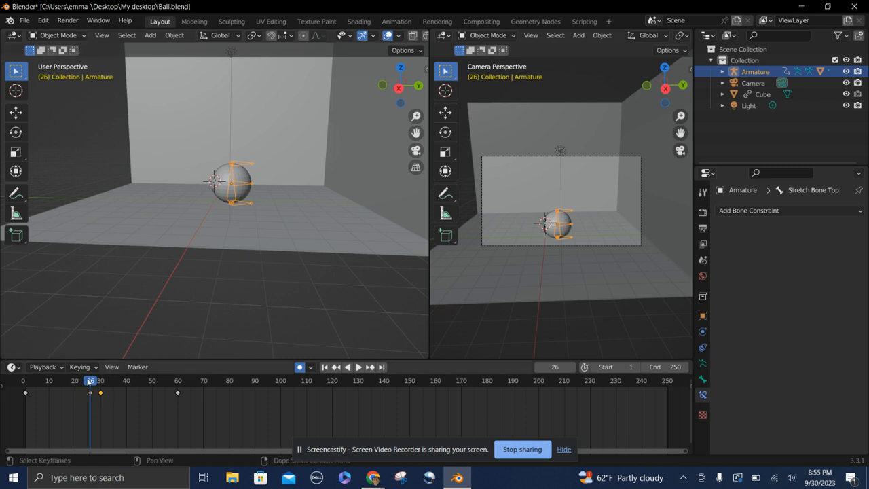
{"action": "key", "text": "space"}
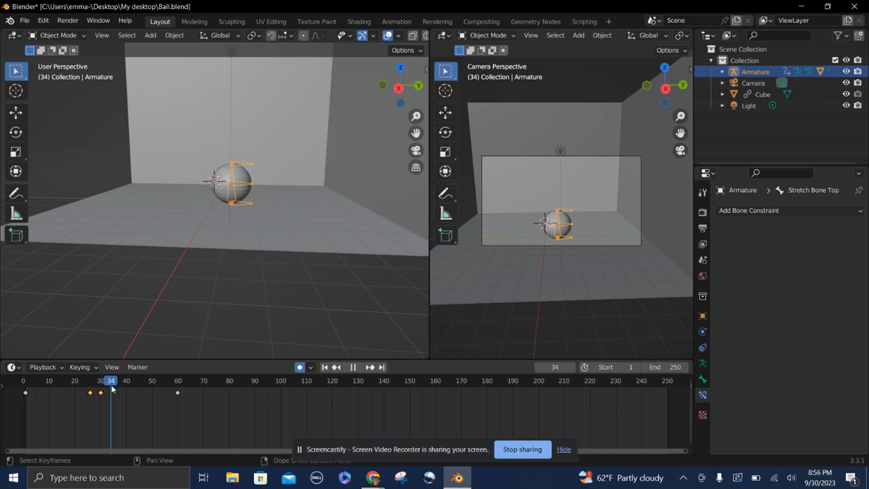
{"action": "key", "text": "space"}
{"action": "key", "text": "i"}
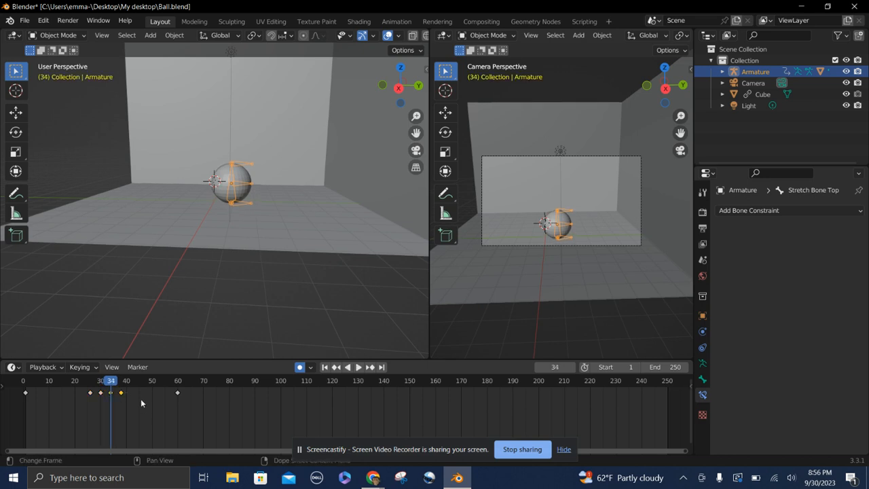
{"action": "left_click", "coordinate": [140, 398]}
{"action": "key", "text": "x"}
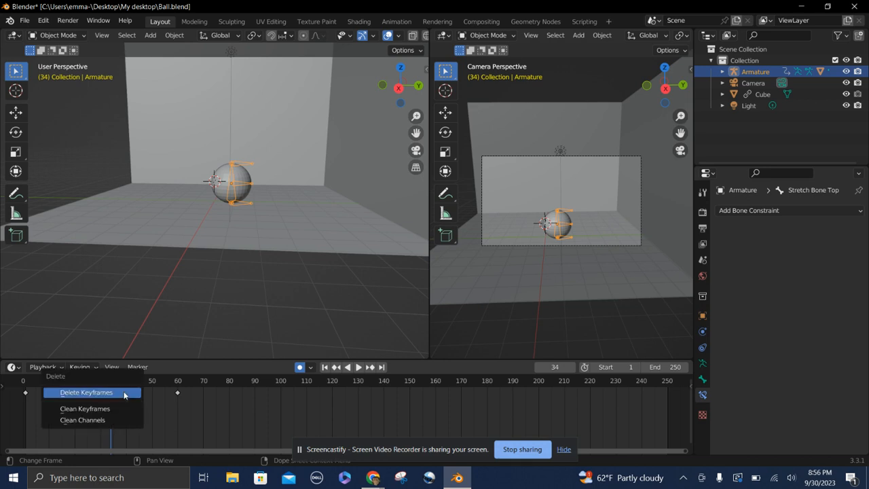
{"action": "left_click", "coordinate": [124, 393]}
Go to frame 28, switch the armature to Pose Mode and select the ball's top stretch bone
{"action": "left_click_drag", "start_coordinate": [114, 383], "coordinate": [96, 398]}
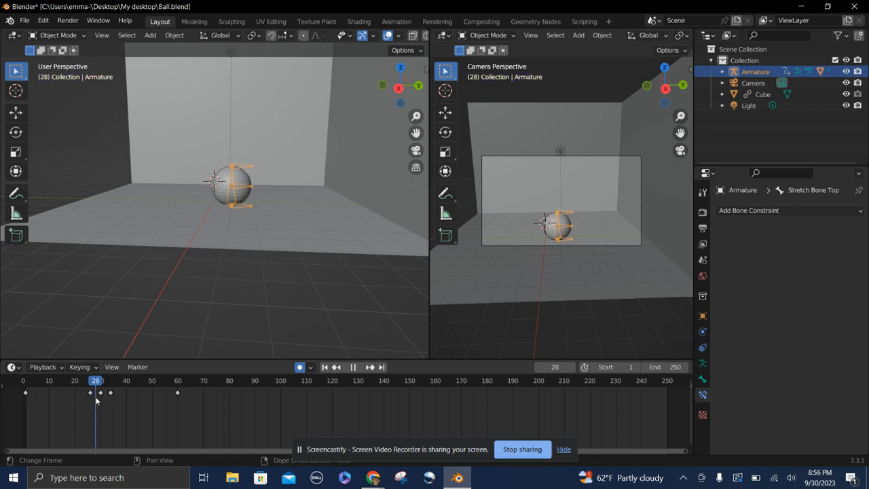
{"action": "mouse_move", "coordinate": [95, 400]}
{"action": "left_mouse_down"}
{"action": "mouse_move", "coordinate": [106, 401]}
{"action": "mouse_move", "coordinate": [97, 401]}
{"action": "left_mouse_up"}
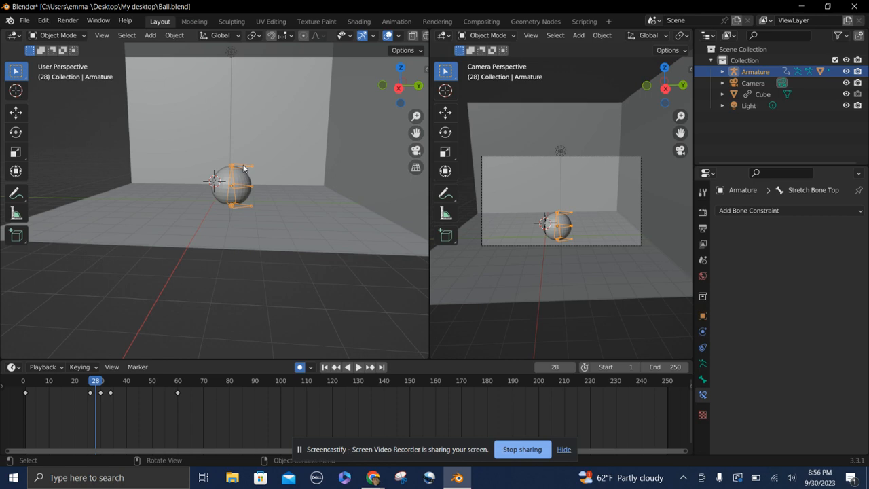
{"action": "left_click", "coordinate": [77, 36]}
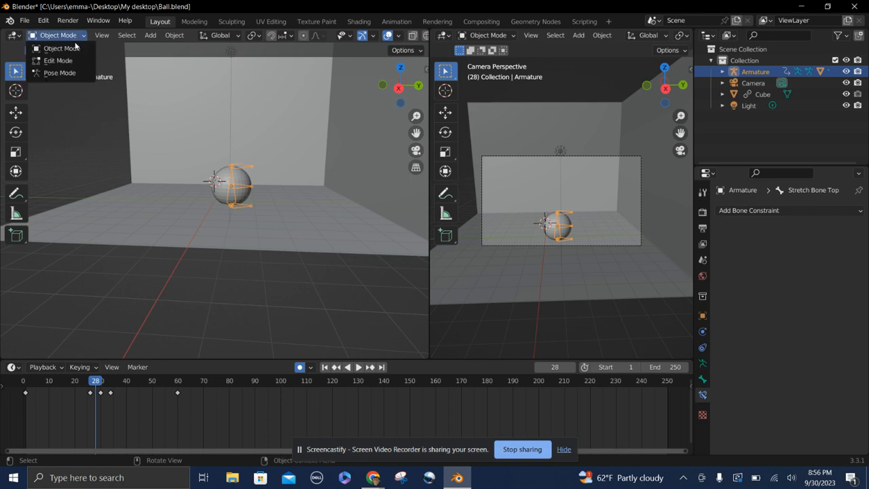
{"action": "left_click", "coordinate": [72, 75]}
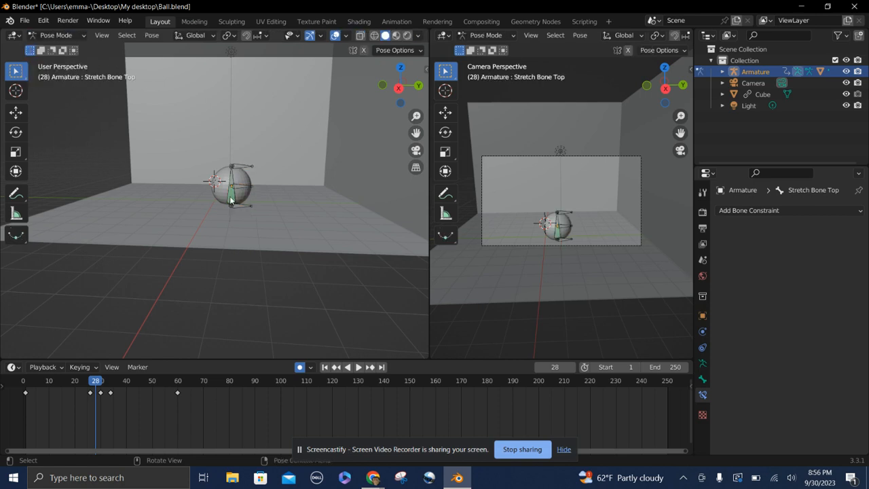
{"action": "left_click", "coordinate": [245, 170]}
Raise the top stretch bone about 0.62 m along the global Z axis to keyframe a stretch at frame 28
{"action": "key", "text": "g"}
{"action": "key", "text": "z"}
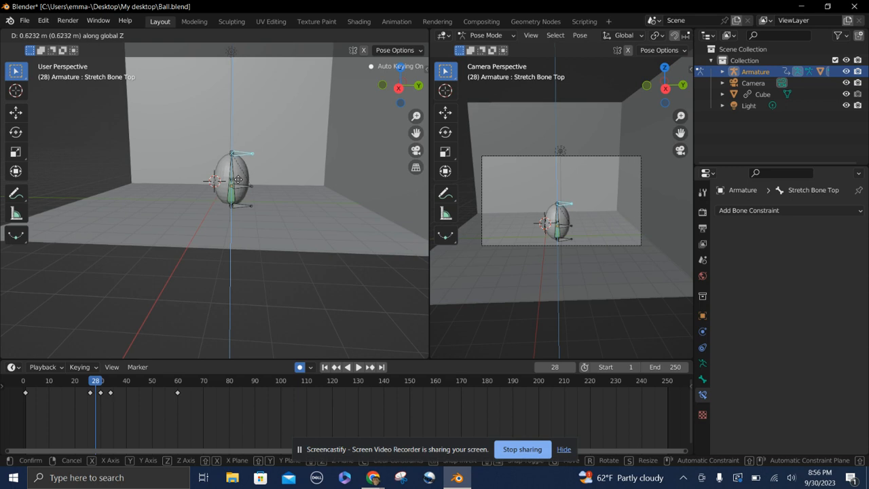
{"action": "left_click", "coordinate": [237, 178]}
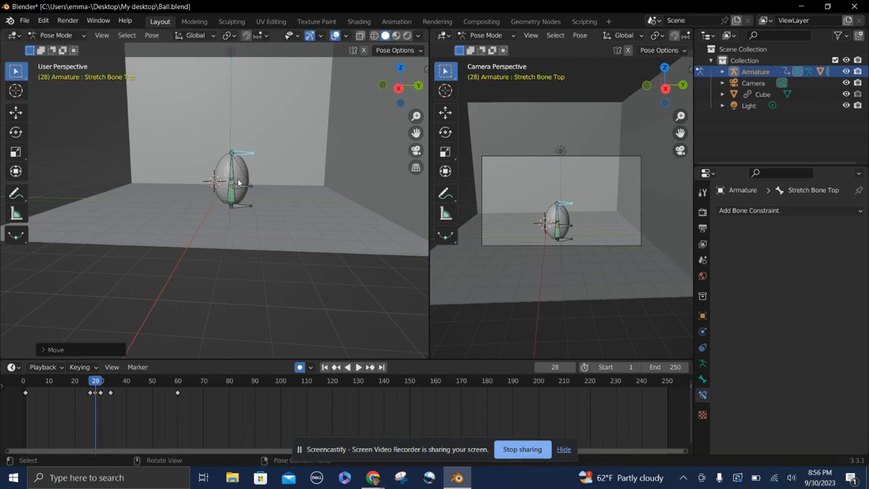
Copy the stretch keyframe from frame 28 to frame 32
{"action": "left_click", "coordinate": [96, 393]}
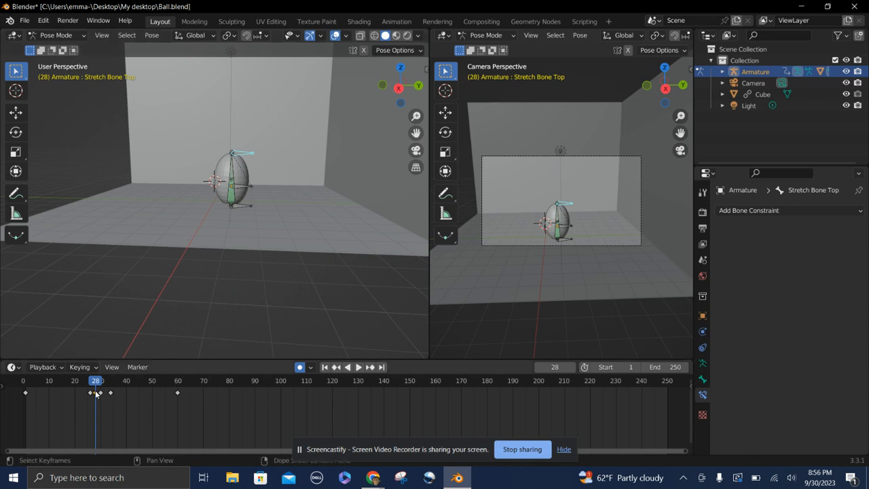
{"action": "key", "text": "space"}
{"action": "left_click_drag", "start_coordinate": [95, 385], "coordinate": [107, 387]}
{"action": "key", "text": "ctrl"}
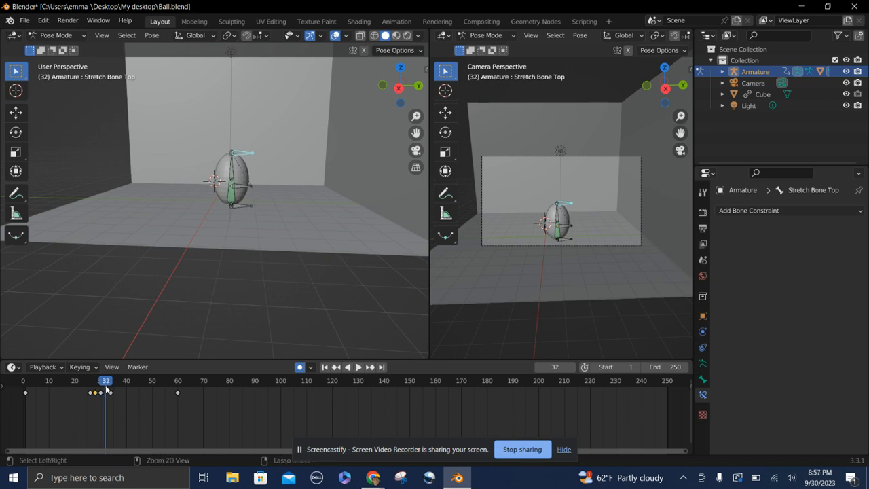
{"action": "key", "text": "i"}
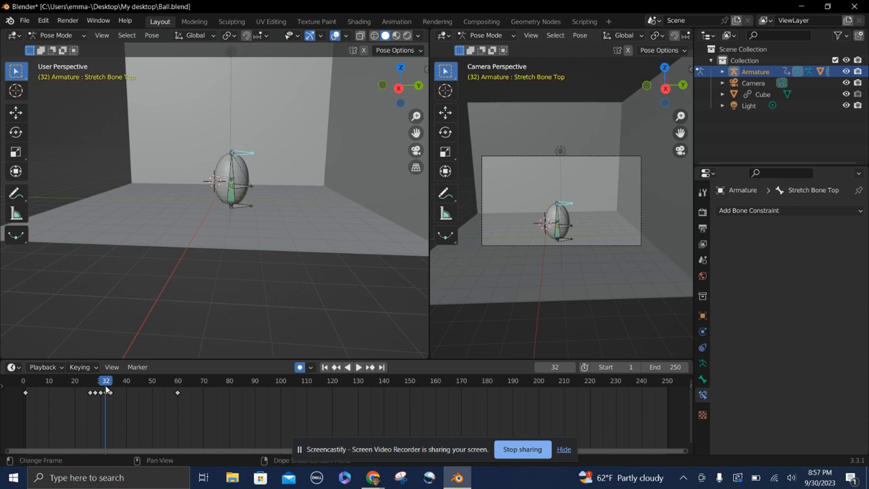
Go to frame 30 and lower the top stretch bone about 1.44 m along the global Z axis to squash the ball
{"action": "left_click_drag", "start_coordinate": [106, 389], "coordinate": [101, 388]}
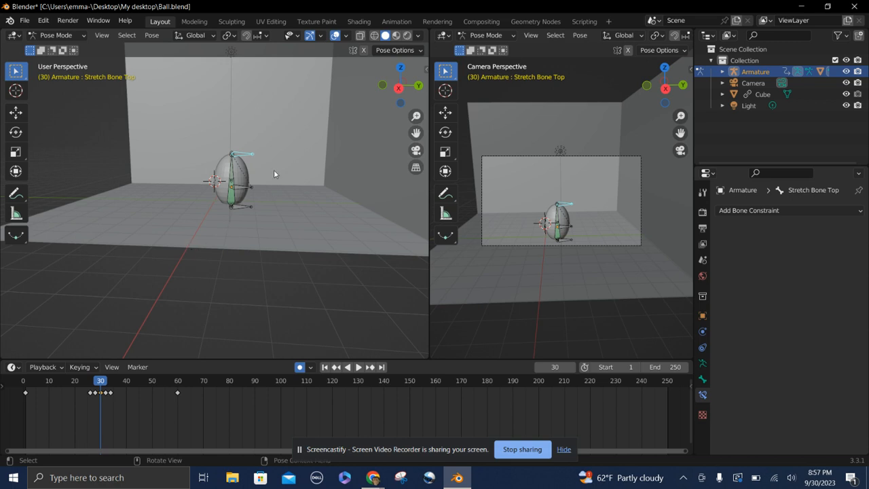
{"action": "key", "text": "g"}
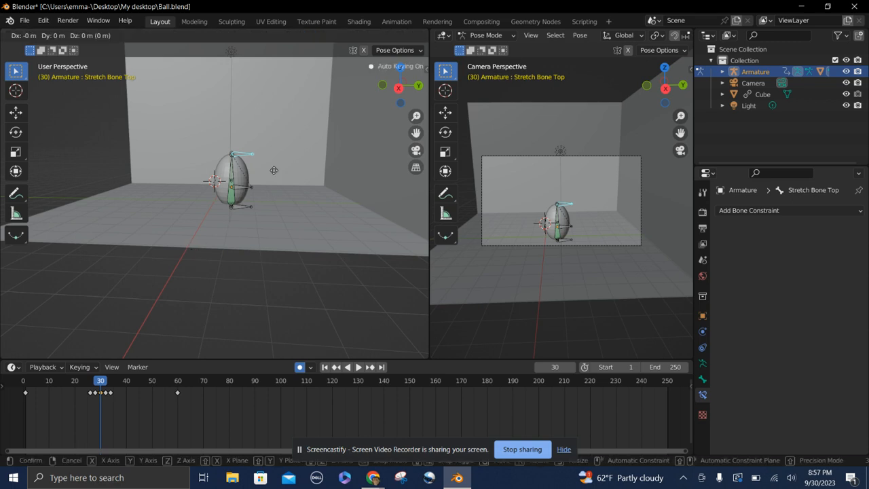
{"action": "key", "text": "z"}
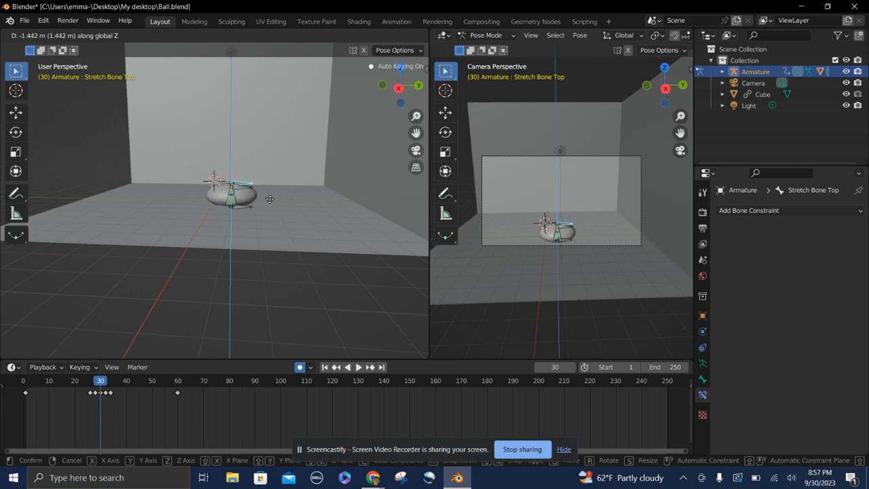
{"action": "left_click", "coordinate": [270, 198]}
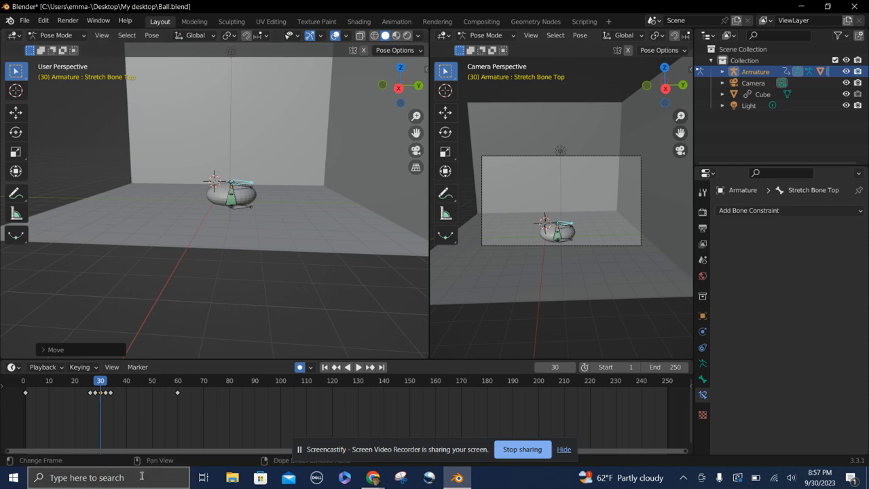
Play the bounce and scrub between frames 26 and 1 to check the ball's shape before impact
{"action": "key", "text": "shift+ctrl+space"}
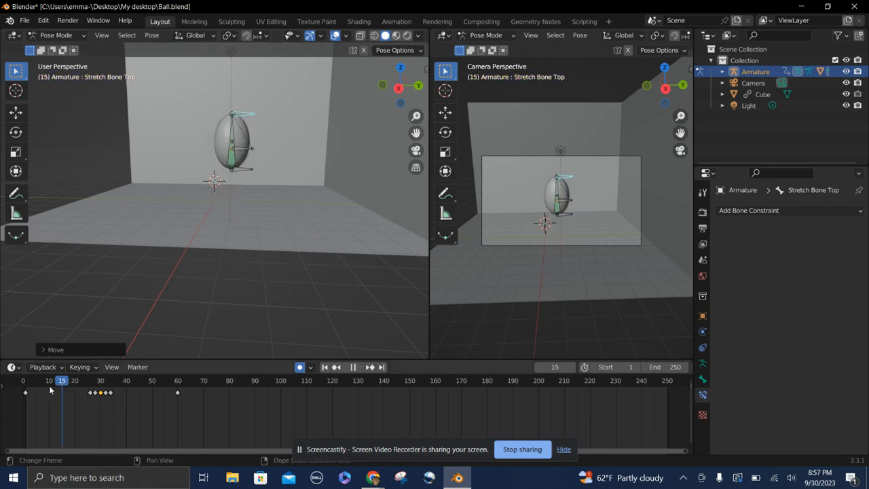
{"action": "mouse_move", "coordinate": [40, 400]}
{"action": "left_mouse_down"}
{"action": "mouse_move", "coordinate": [93, 405]}
{"action": "mouse_move", "coordinate": [31, 399]}
{"action": "mouse_move", "coordinate": [103, 406]}
{"action": "mouse_move", "coordinate": [10, 399]}
{"action": "mouse_move", "coordinate": [28, 397]}
{"action": "left_mouse_up"}
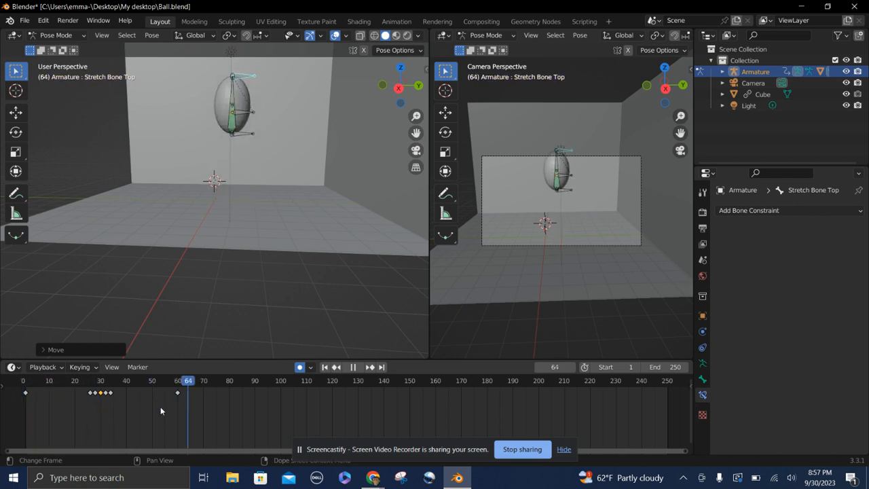
{"action": "left_click_drag", "start_coordinate": [34, 423], "coordinate": [89, 410]}
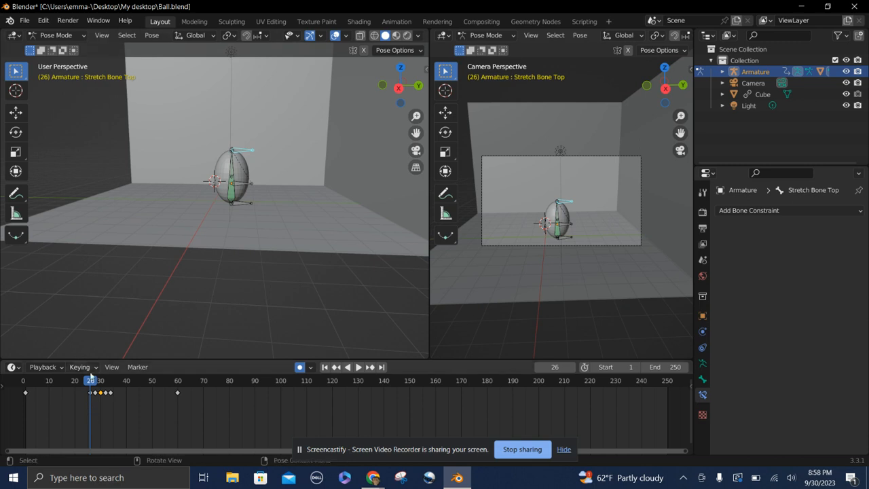
{"action": "left_click_drag", "start_coordinate": [92, 384], "coordinate": [26, 385]}
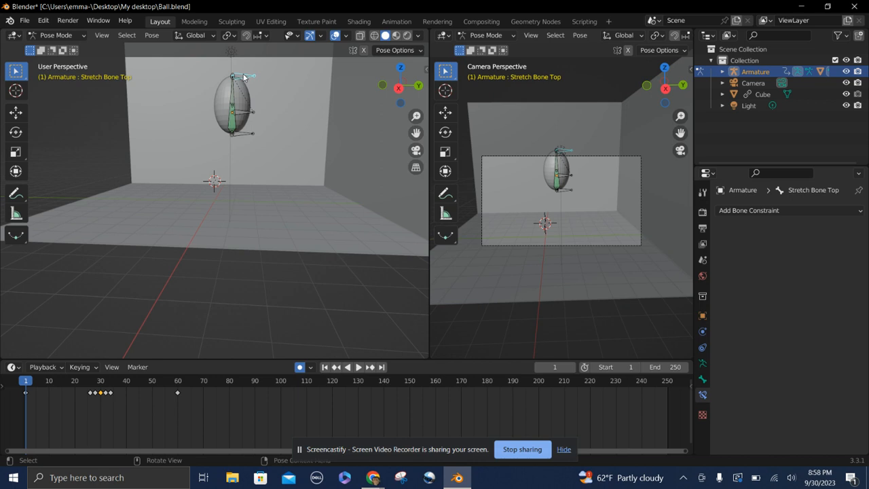
Undo the top stretch bone's squash and stretch keyframes at frames 28, 30 and 32
{"action": "key", "text": "ctrl+z"}
{"action": "key", "text": "ctrl+z"}
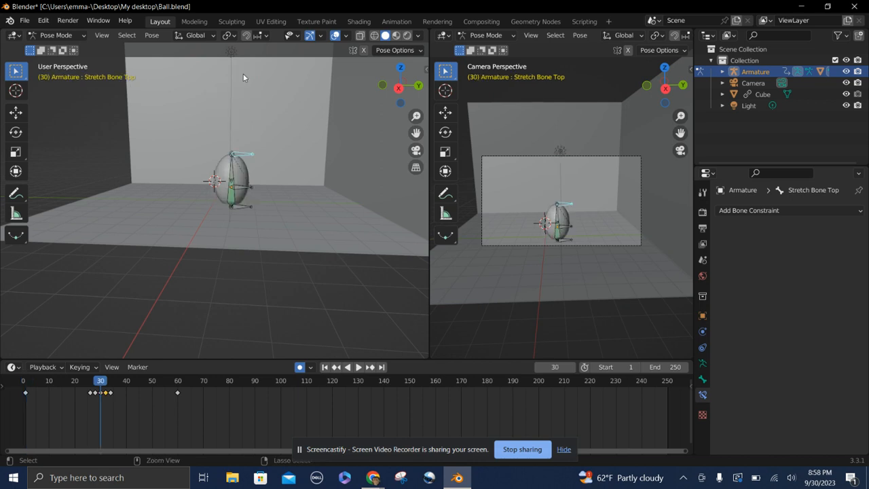
{"action": "key", "text": "ctrl+z"}
{"action": "key", "text": "ctrl+z"}
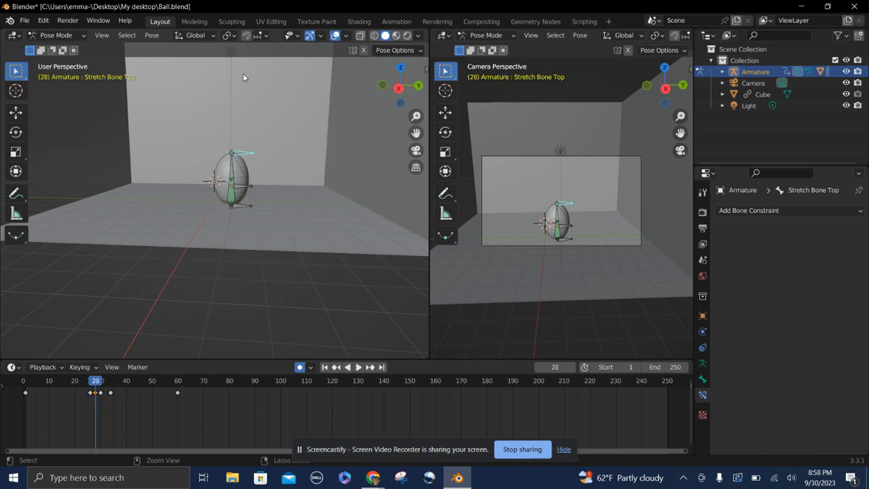
{"action": "key", "text": "ctrl+z"}
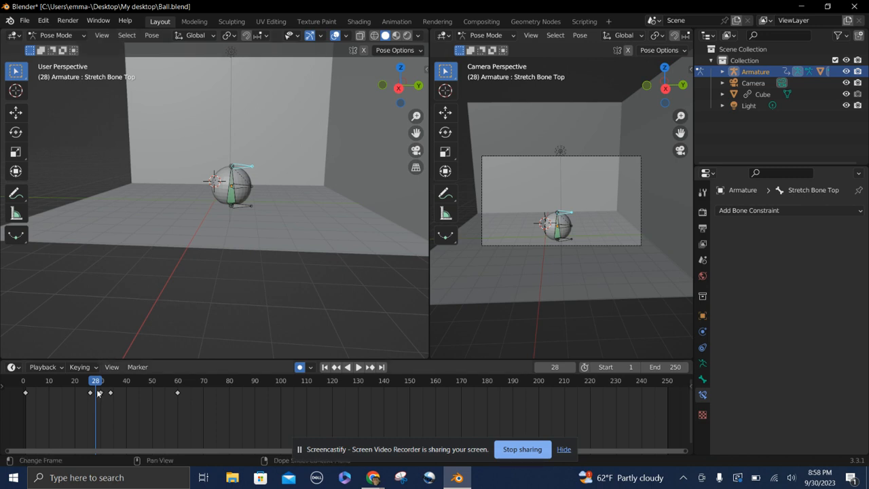
Keyframe the top stretch bone in its unstretched position at frames 1 and 26
{"action": "left_click_drag", "start_coordinate": [95, 383], "coordinate": [27, 391]}
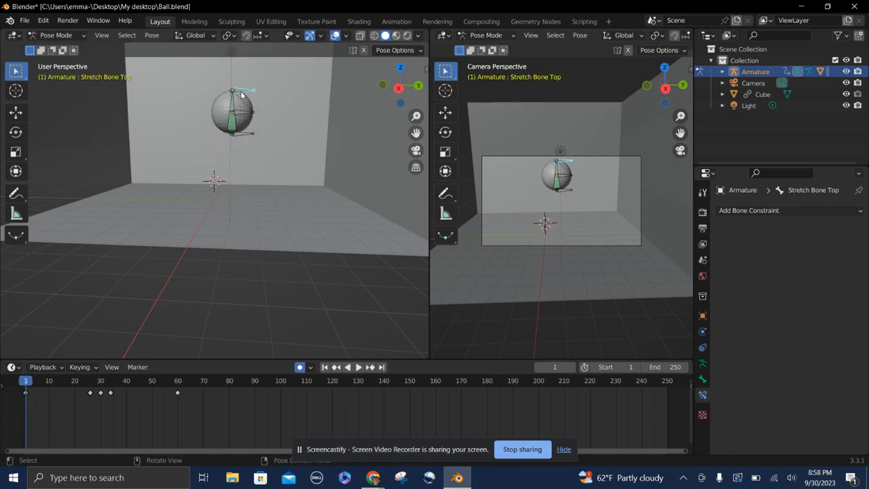
{"action": "key", "text": "g"}
{"action": "left_click", "coordinate": [241, 95]}
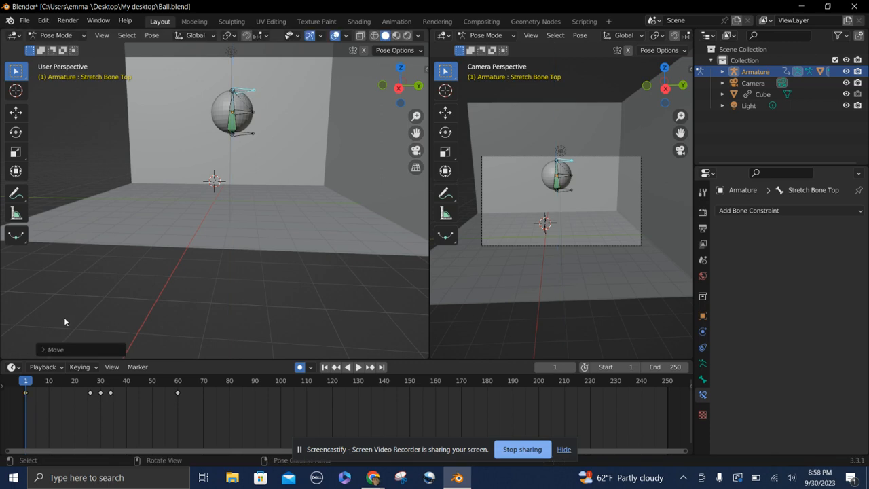
{"action": "left_click_drag", "start_coordinate": [26, 383], "coordinate": [91, 389]}
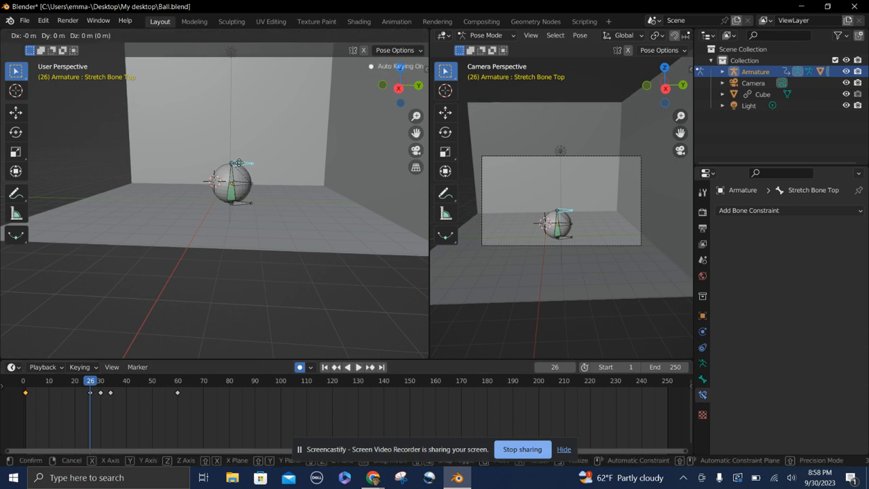
{"action": "key", "text": "g"}
{"action": "left_click", "coordinate": [239, 166]}
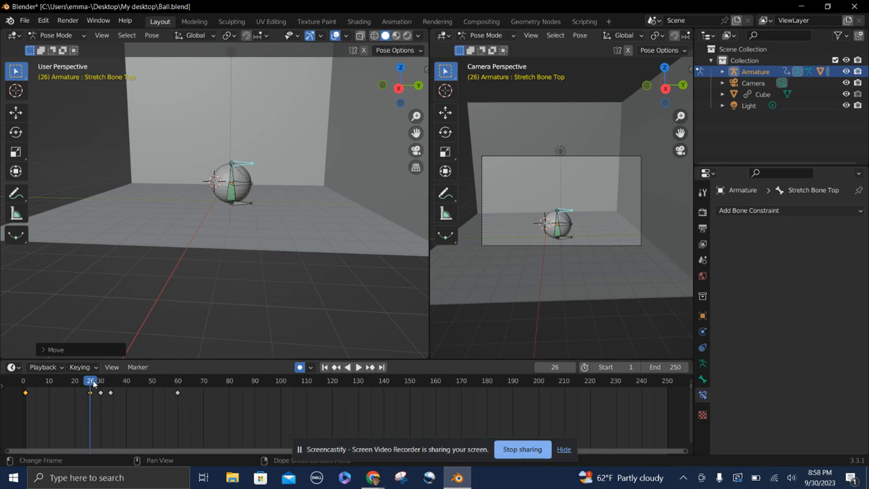
Keyframe the top stretch bone in its unstretched position at frame 34
{"action": "left_click_drag", "start_coordinate": [95, 383], "coordinate": [111, 383]}
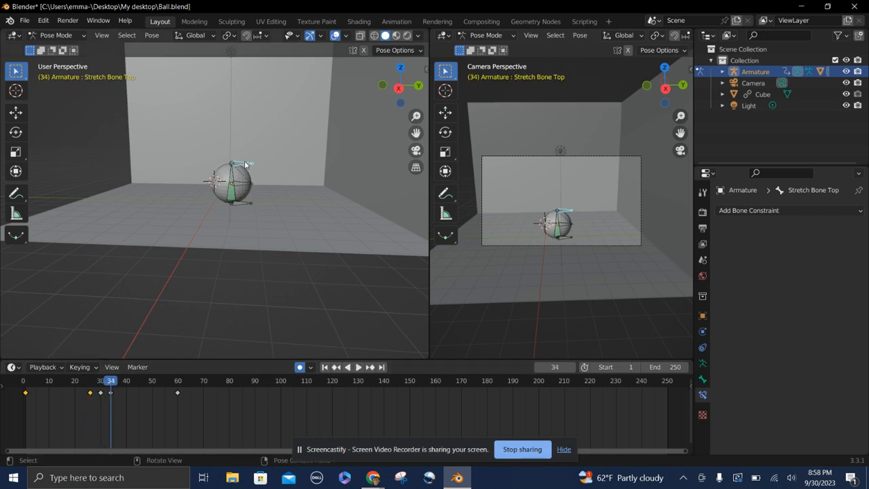
{"action": "key", "text": "g"}
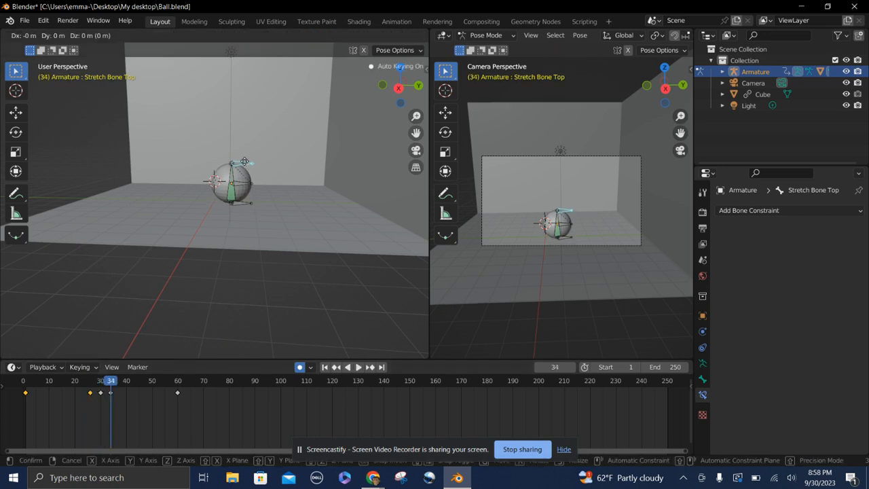
{"action": "left_click", "coordinate": [245, 165]}
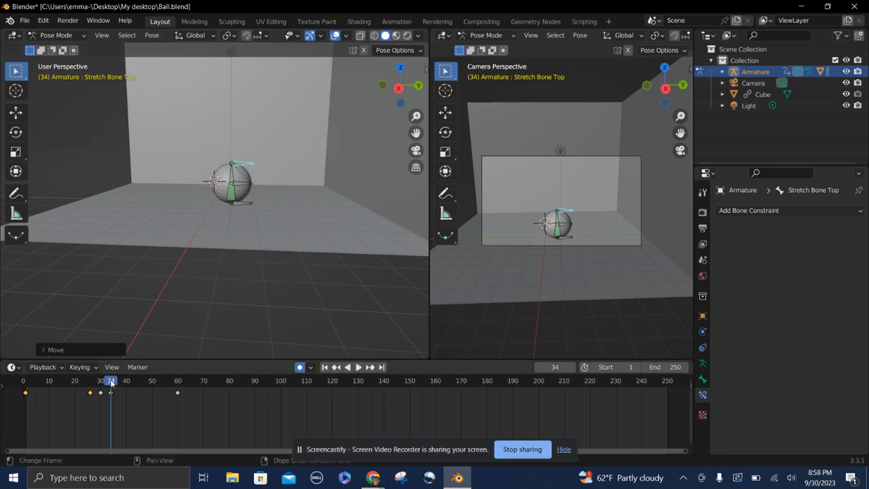
Go to frame 60 and keyframe the main stretch bone between the end bones without displacing it
{"action": "key", "text": "space"}
{"action": "key", "text": "space"}
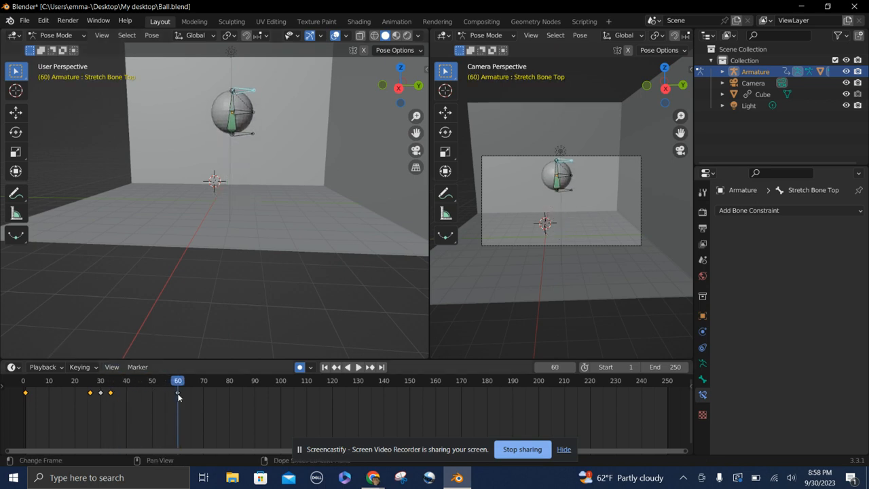
{"action": "left_click", "coordinate": [237, 91]}
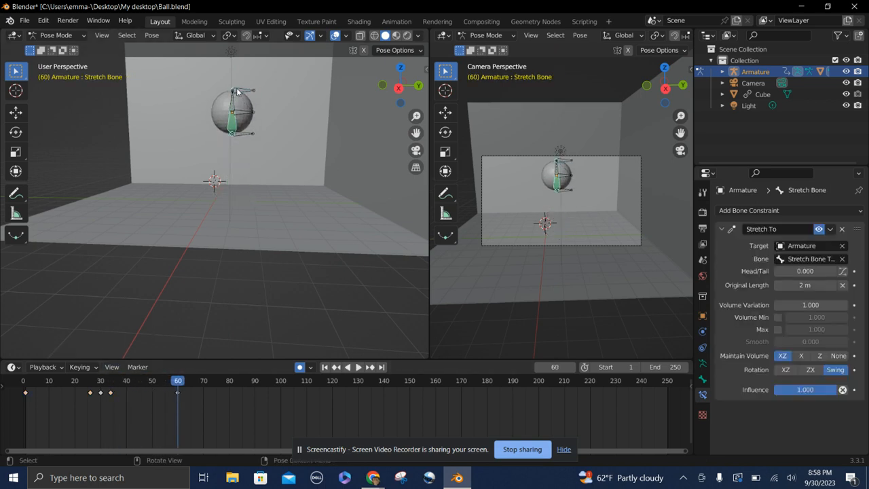
{"action": "key", "text": "g"}
{"action": "key", "text": "z"}
{"action": "left_click", "coordinate": [237, 93]}
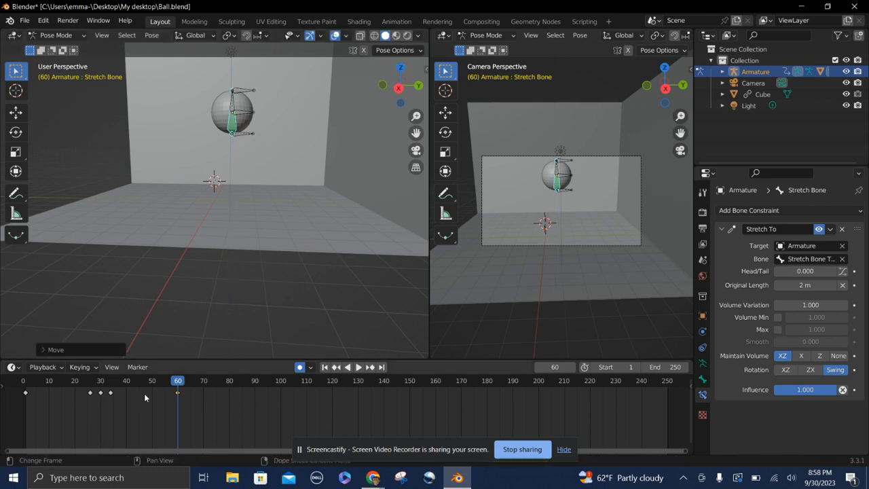
At frame 28, raise the top stretch bone about 0.71 m along the global Z axis to stretch the ball
{"action": "left_click_drag", "start_coordinate": [180, 384], "coordinate": [96, 382]}
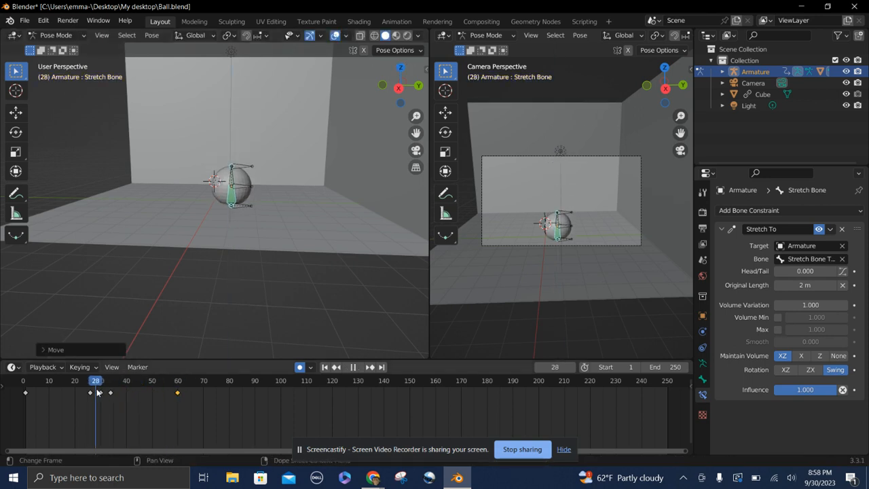
{"action": "left_click", "coordinate": [242, 167]}
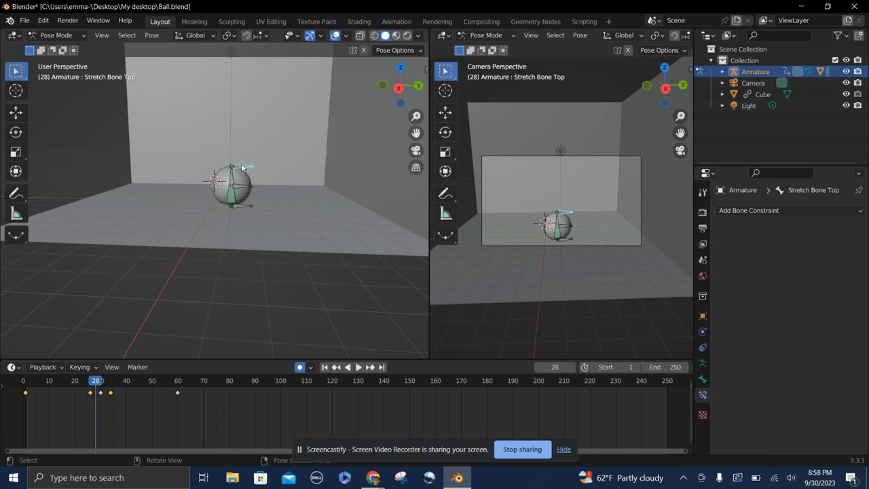
{"action": "key", "text": "g"}
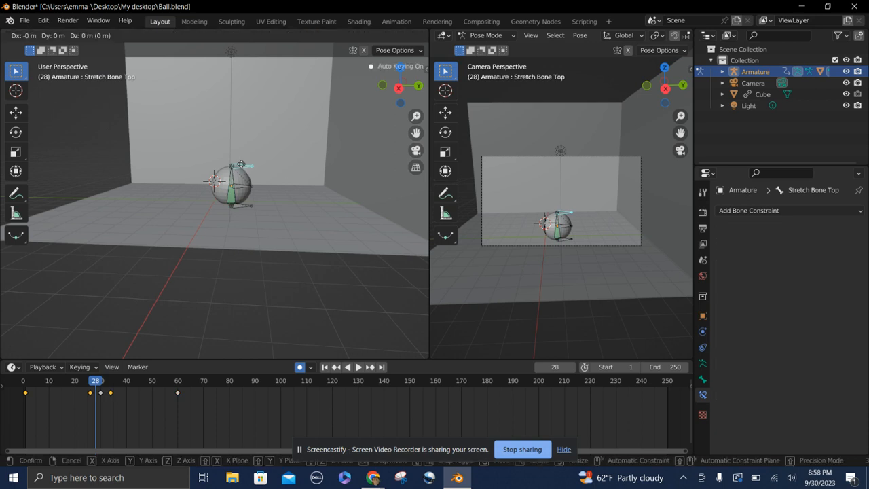
{"action": "key", "text": "z"}
{"action": "left_click", "coordinate": [241, 165]}
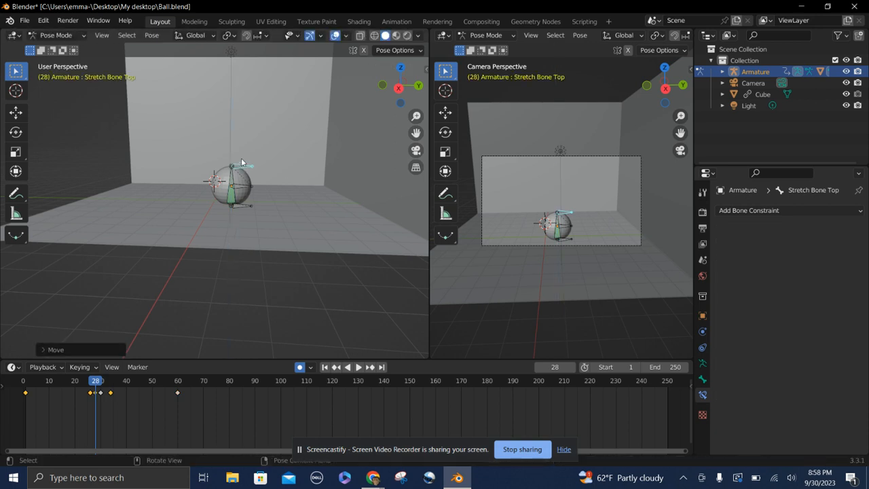
{"action": "key", "text": "g"}
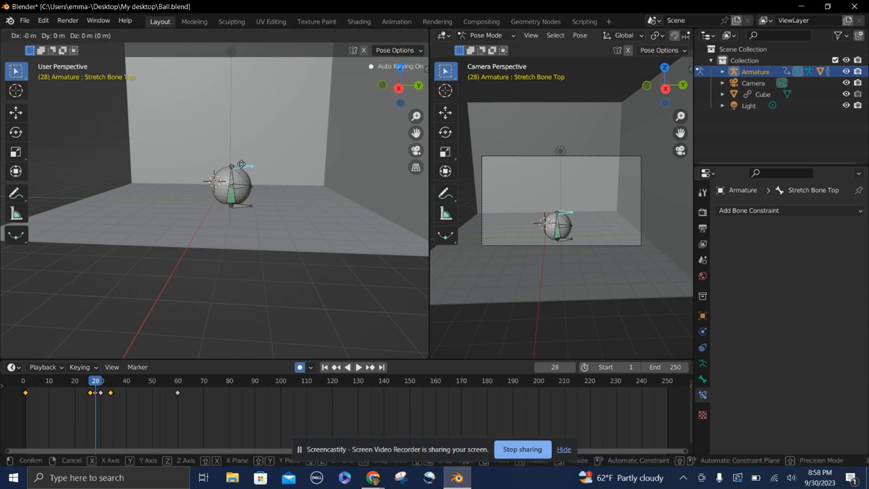
{"action": "key", "text": "z"}
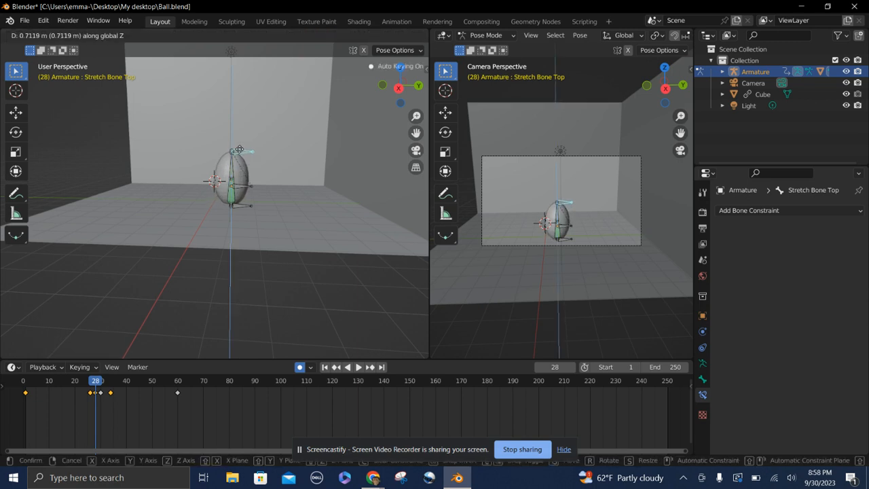
{"action": "left_click", "coordinate": [239, 151]}
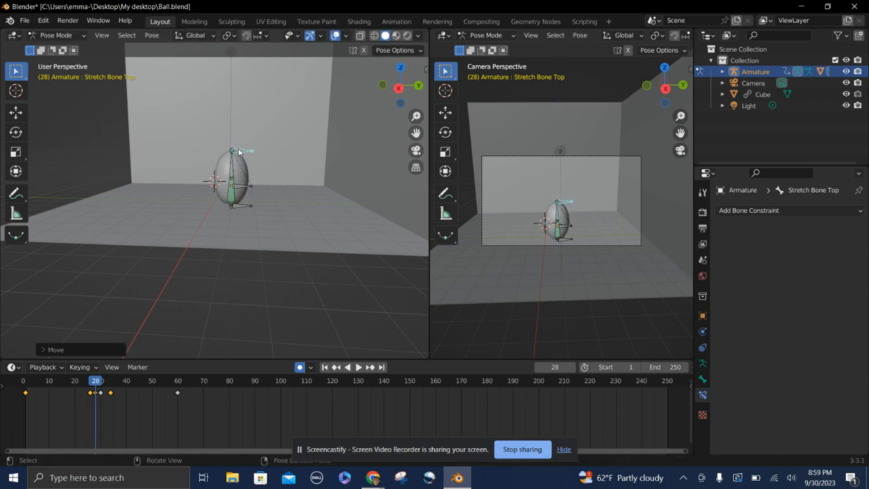
Copy the stretched pose's keyframe from frame 28 and paste it at frame 32
{"action": "left_click", "coordinate": [95, 392]}
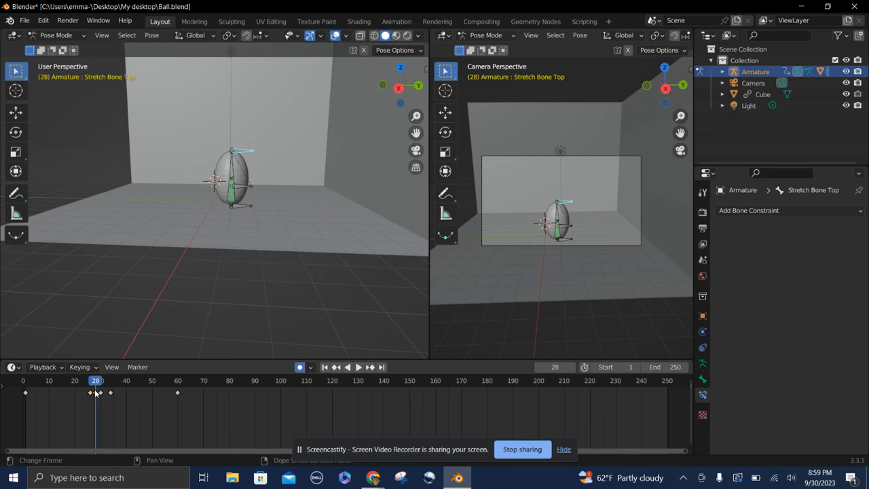
{"action": "key", "text": "ctrl+c"}
{"action": "left_click_drag", "start_coordinate": [96, 384], "coordinate": [105, 388]}
{"action": "key", "text": "space"}
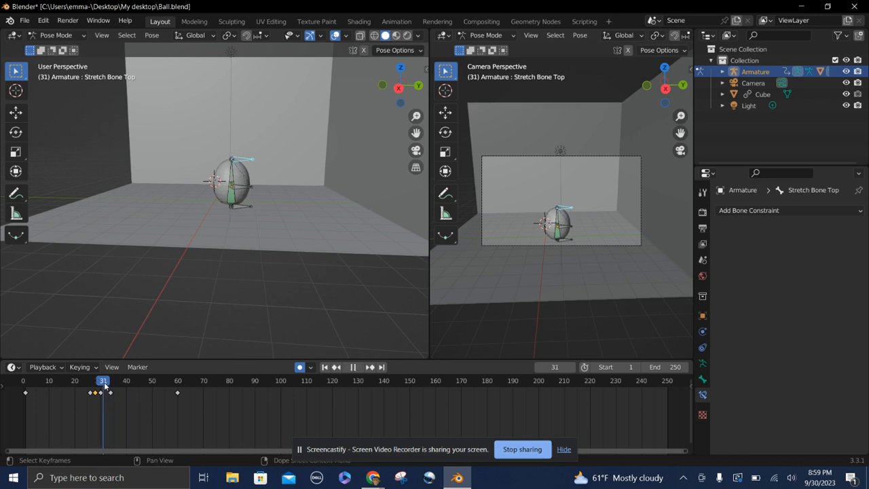
{"action": "key", "text": "space"}
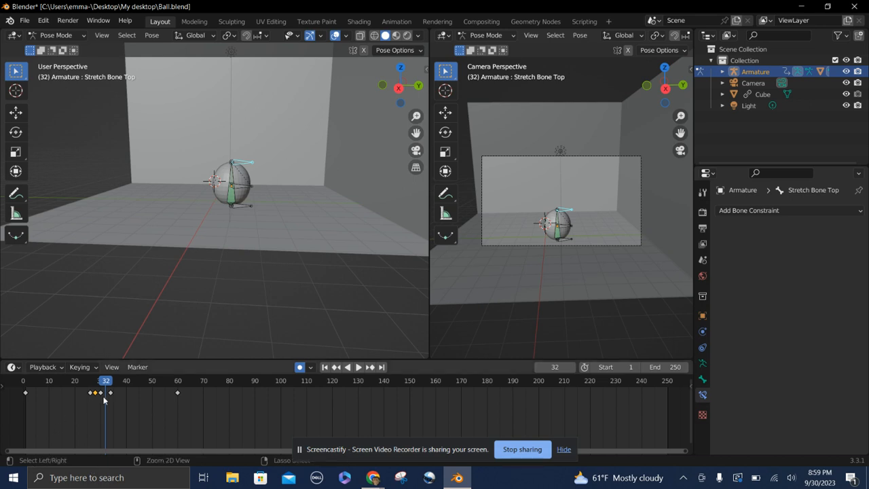
{"action": "key", "text": "ctrl+v"}
At frame 30, lower the top stretch bone about 1.58 m along the global Z axis to squash the ball
{"action": "left_click_drag", "start_coordinate": [109, 384], "coordinate": [101, 384]}
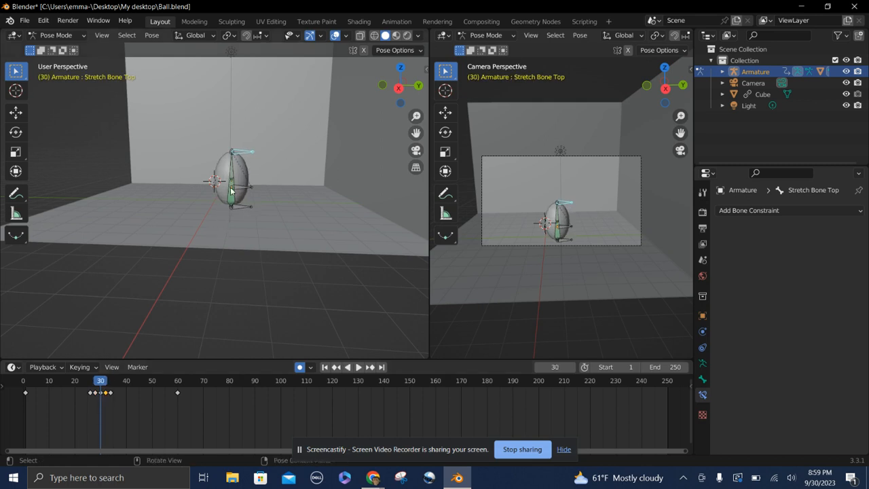
{"action": "key", "text": "g"}
{"action": "key", "text": "z"}
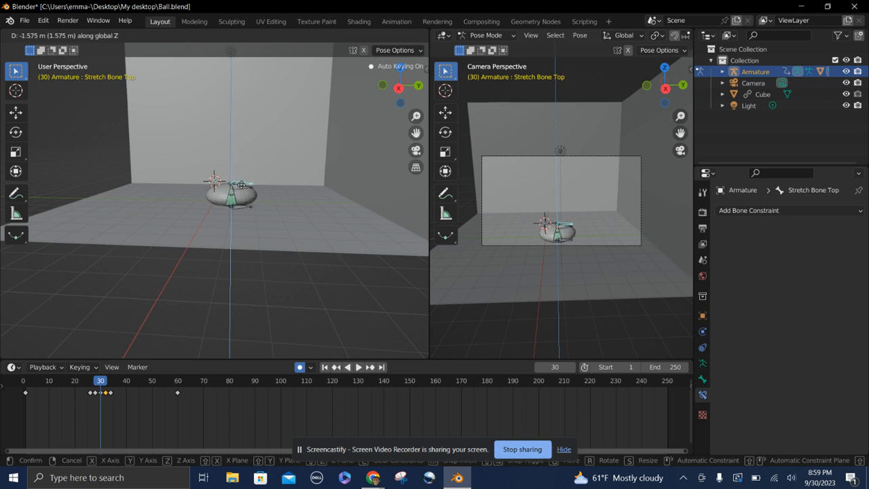
{"action": "left_click", "coordinate": [243, 188]}
Scrub around the impact and play the bounce from frame 0 to check the squash and stretch
{"action": "key", "text": "space"}
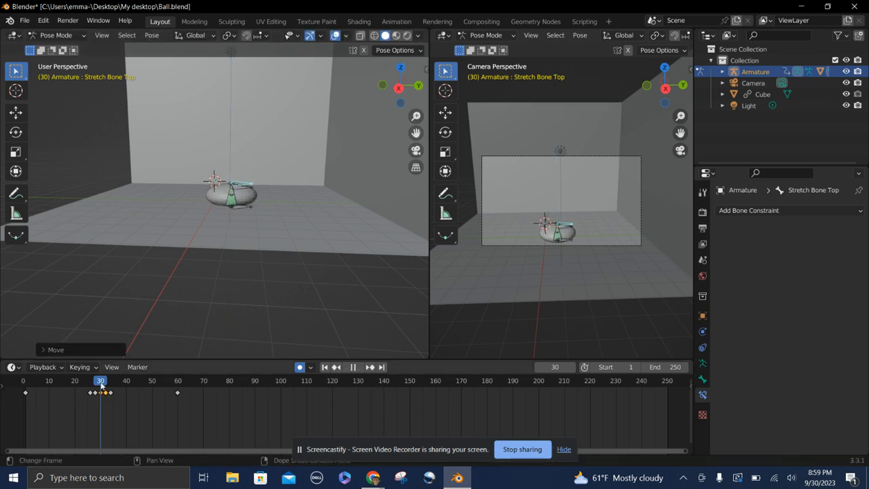
{"action": "left_click_drag", "start_coordinate": [101, 384], "coordinate": [106, 408]}
{"action": "key", "text": "Escape"}
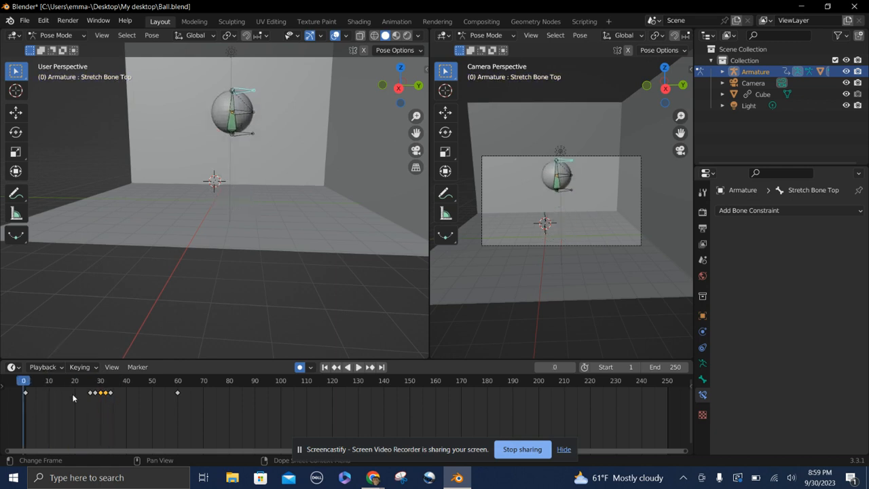
{"action": "left_click", "coordinate": [358, 368]}
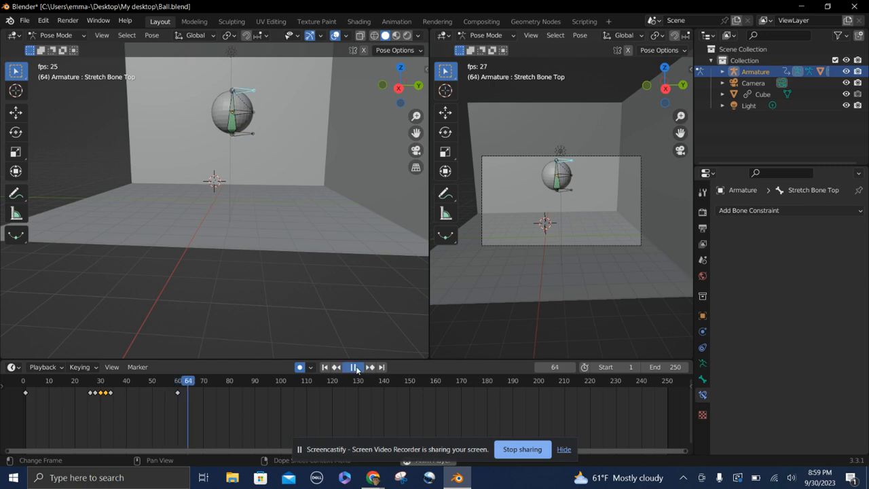
{"action": "left_click", "coordinate": [357, 367]}
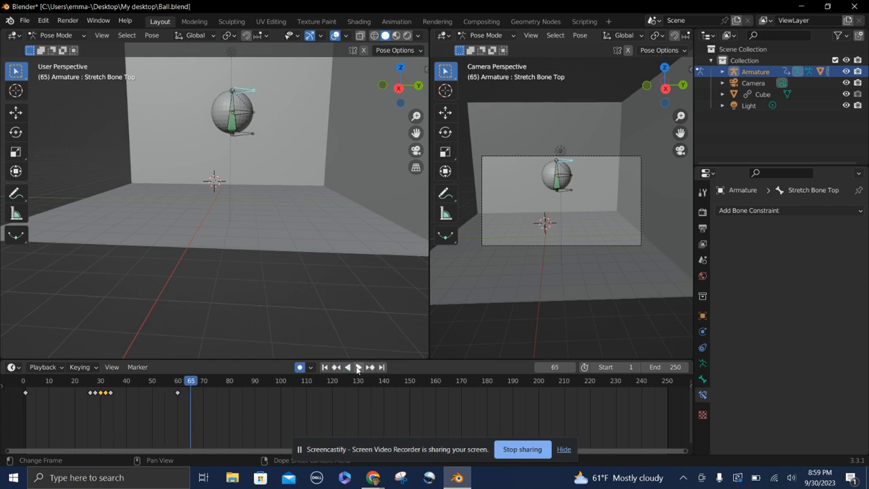
Move the keyframe at frame 26 to frame 25 and play the bounce to check the timing
{"action": "left_click_drag", "start_coordinate": [190, 384], "coordinate": [26, 390]}
{"action": "key", "text": "space"}
{"action": "left_click_drag", "start_coordinate": [101, 401], "coordinate": [28, 384]}
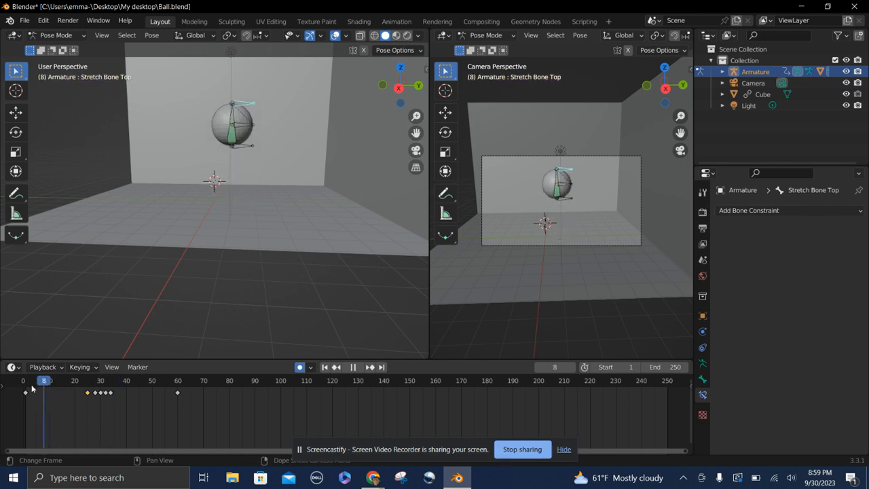
{"action": "left_click", "coordinate": [356, 370]}
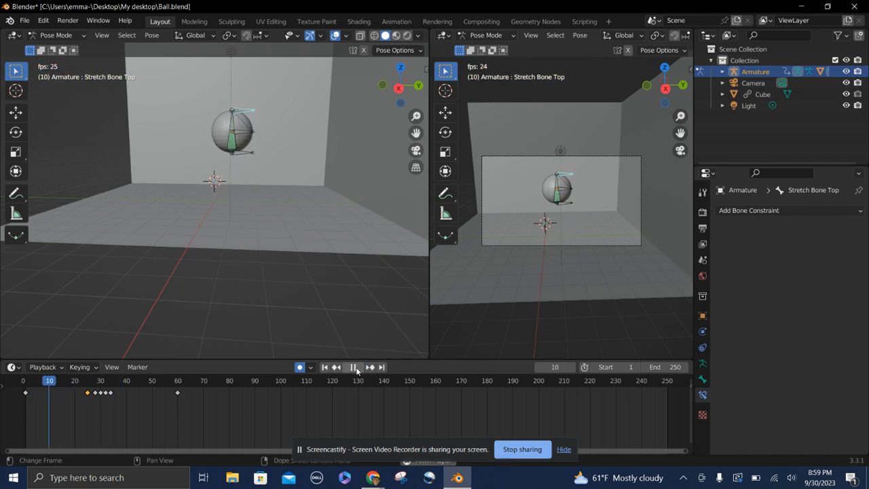
{"action": "left_click", "coordinate": [354, 367]}
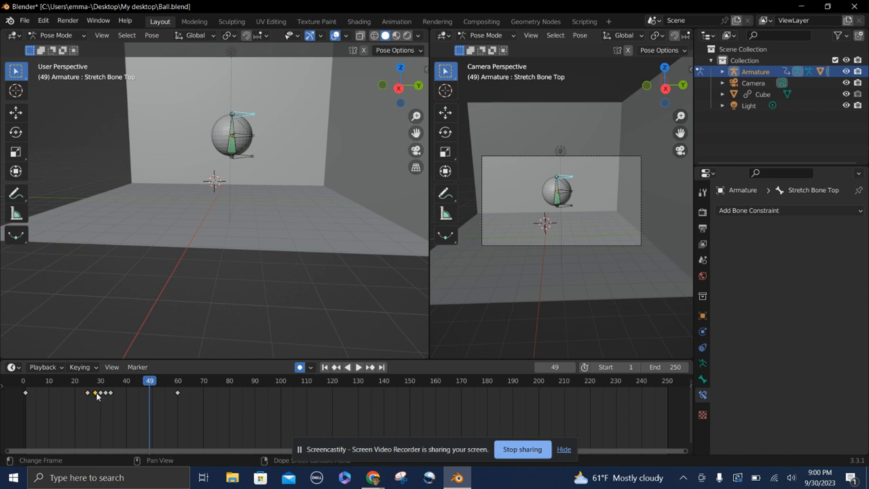
Move the keyframes at frames 28, 32 and 34 to frames 27, 34 and 37, and review the bounce
{"action": "left_click_drag", "start_coordinate": [97, 394], "coordinate": [48, 382]}
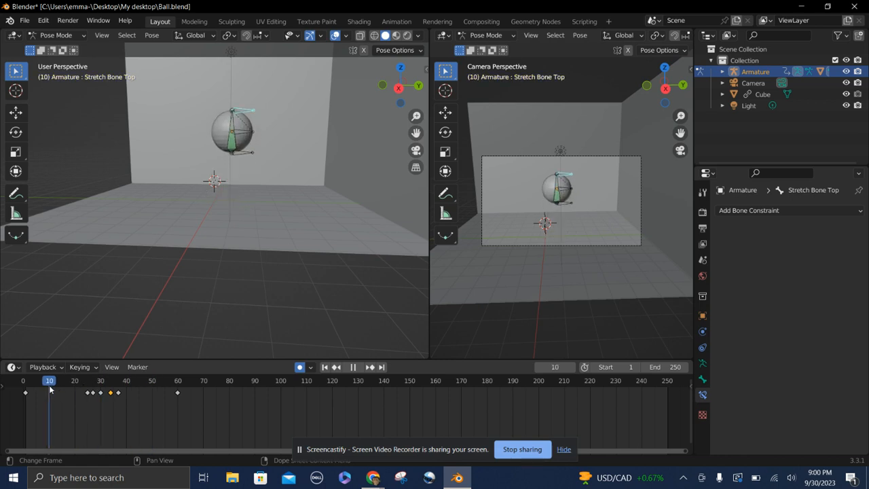
{"action": "left_click", "coordinate": [360, 368]}
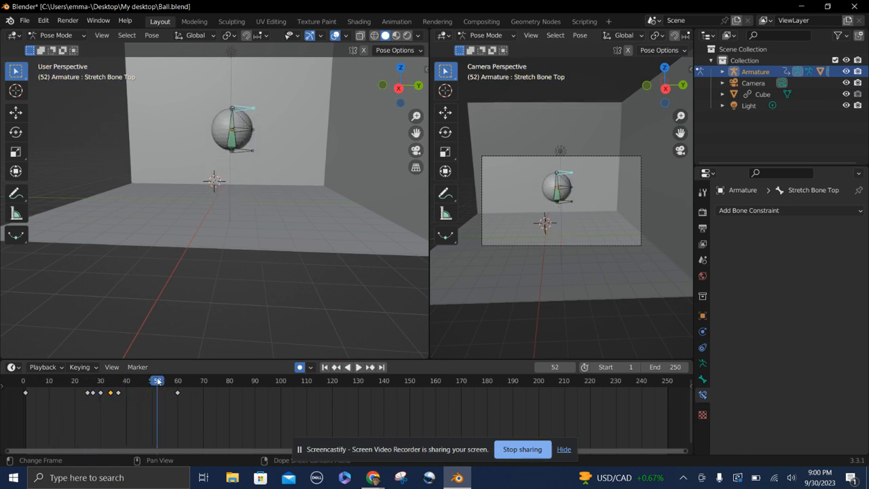
{"action": "left_click_drag", "start_coordinate": [158, 381], "coordinate": [110, 400]}
{"action": "left_click_drag", "start_coordinate": [113, 400], "coordinate": [116, 400]}
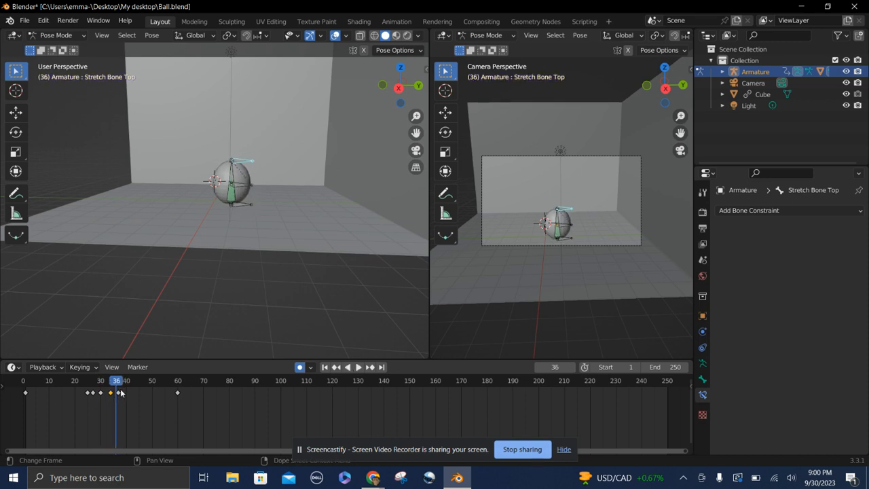
Move the keyframe at frame 37 to frame 35 and the one at frame 25 to frame 26, and play the bounce
{"action": "left_click", "coordinate": [118, 392]}
{"action": "left_click_drag", "start_coordinate": [119, 392], "coordinate": [92, 394]}
{"action": "left_click", "coordinate": [90, 393]}
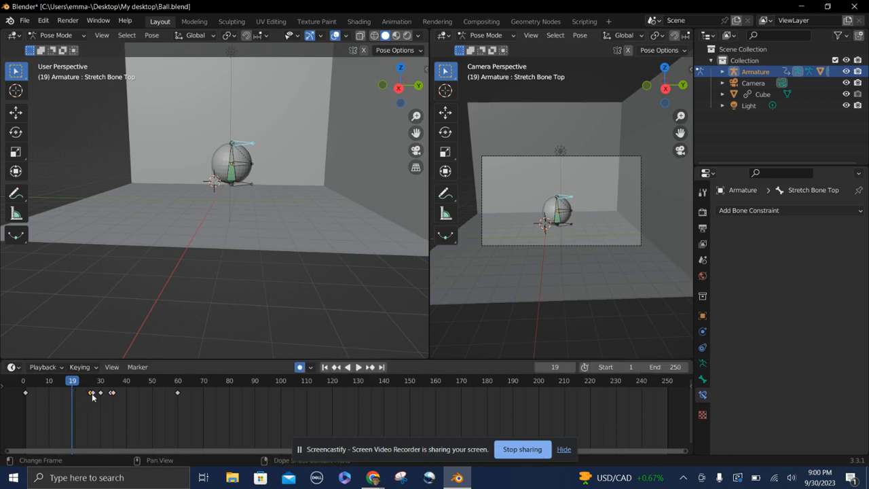
{"action": "left_click", "coordinate": [357, 367]}
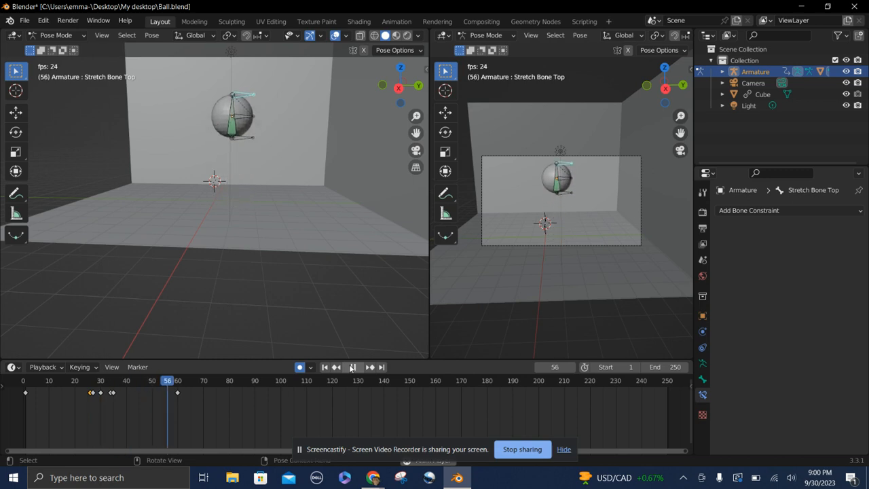
{"action": "left_click", "coordinate": [352, 366]}
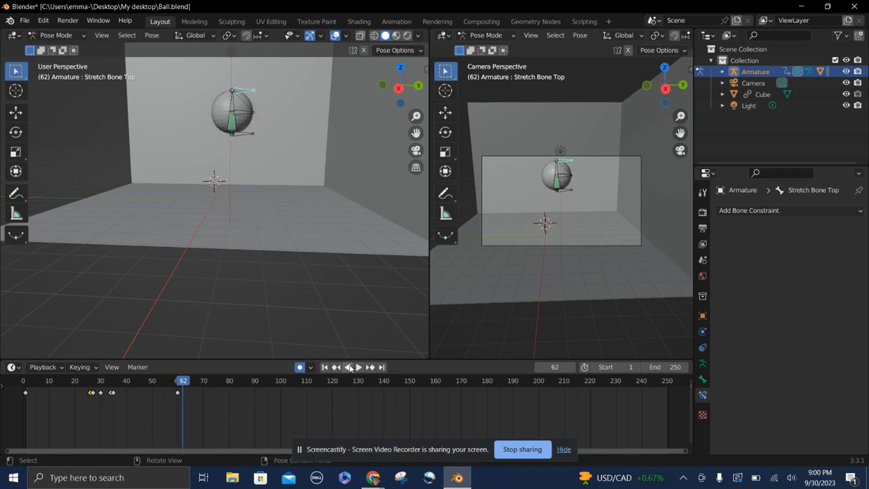